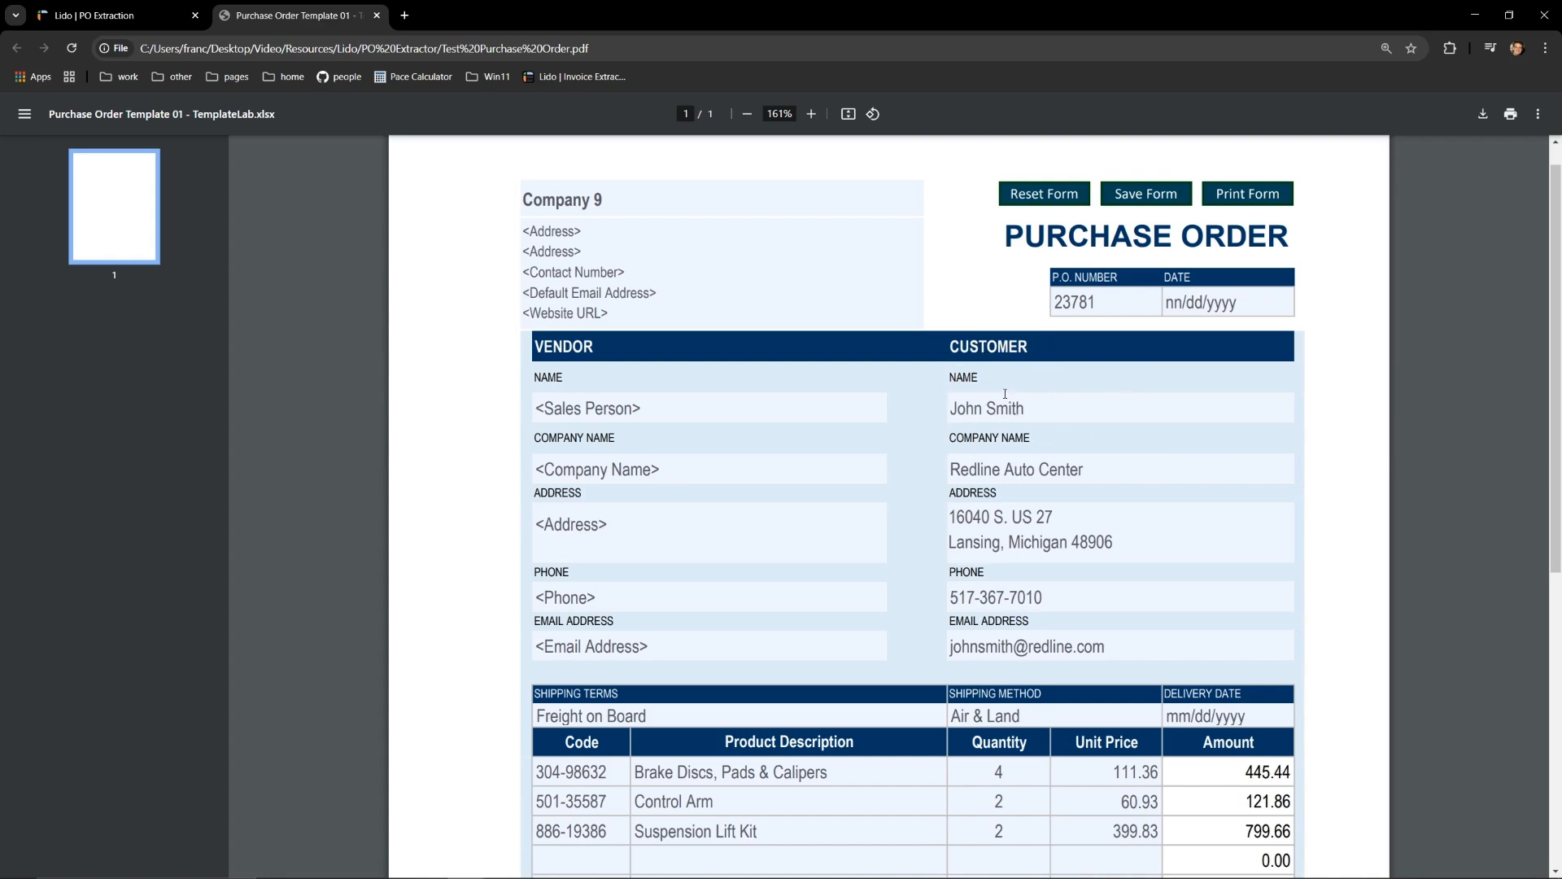
Examine the purchase order PDF's P.O. number, customer details, line items and order totals
scroll(1005, 394, down, 3)
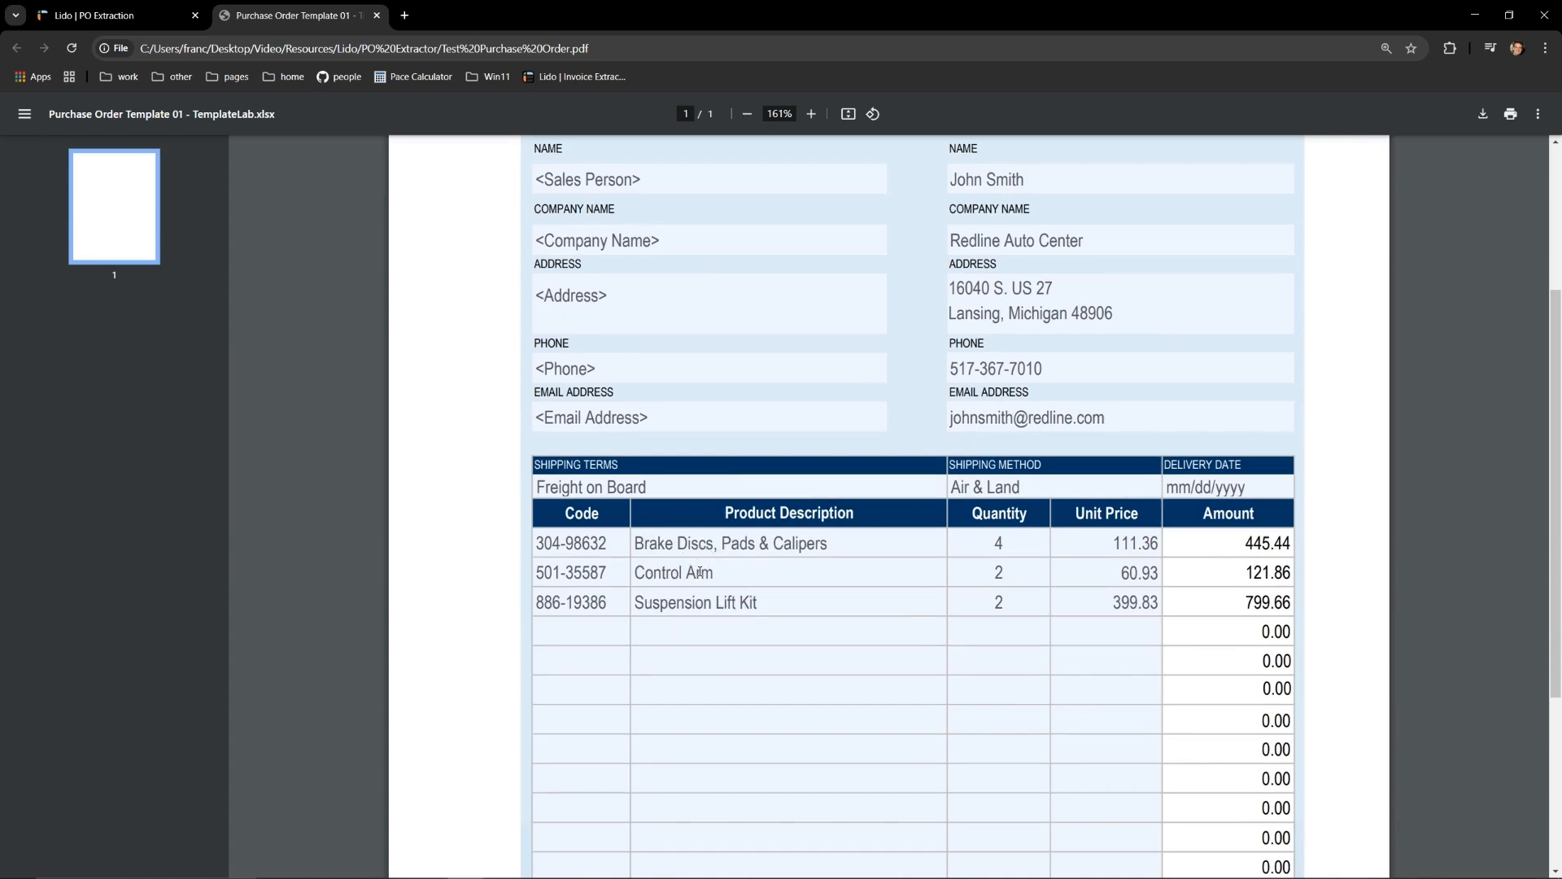
scroll(700, 572, up, 3)
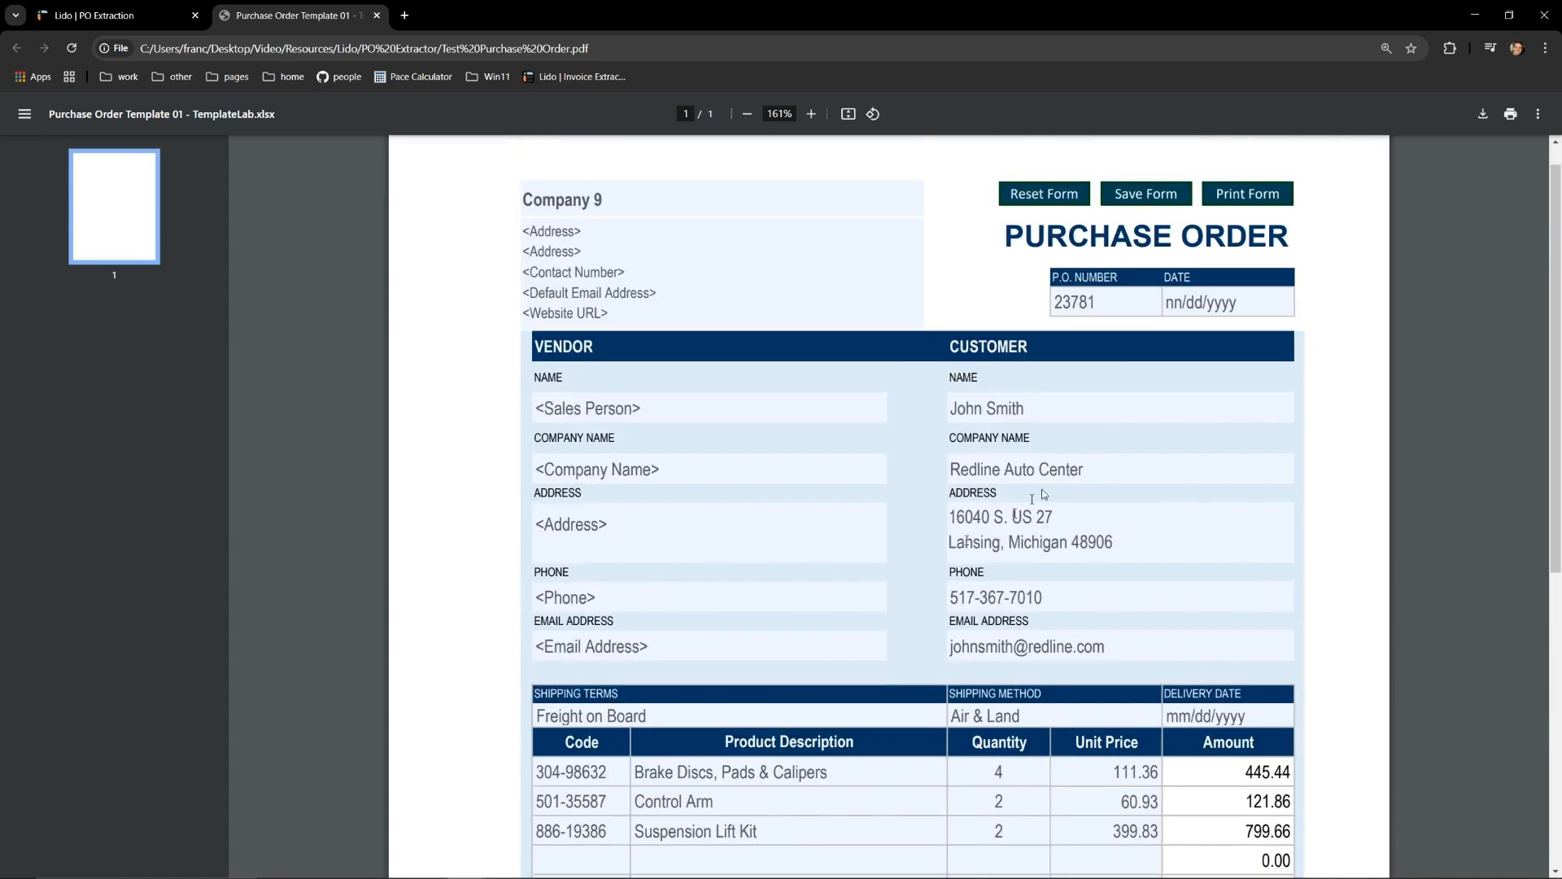
click(1085, 308)
scroll(1084, 308, down, 6)
click(1216, 754)
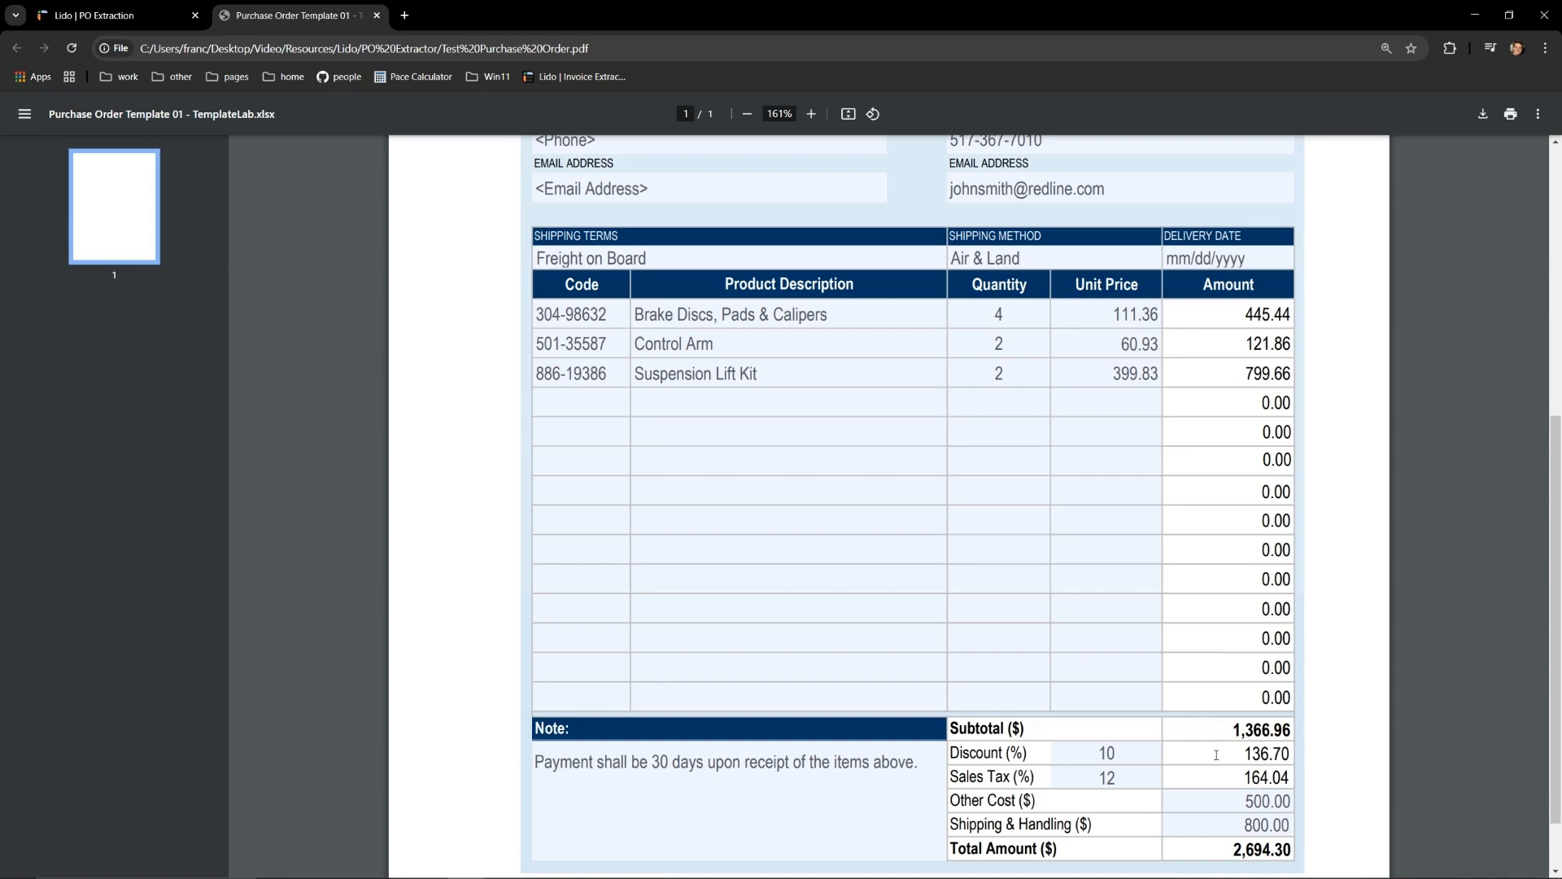
Return to Lido's files list and open the PO Extraction file
click(150, 21)
click(14, 49)
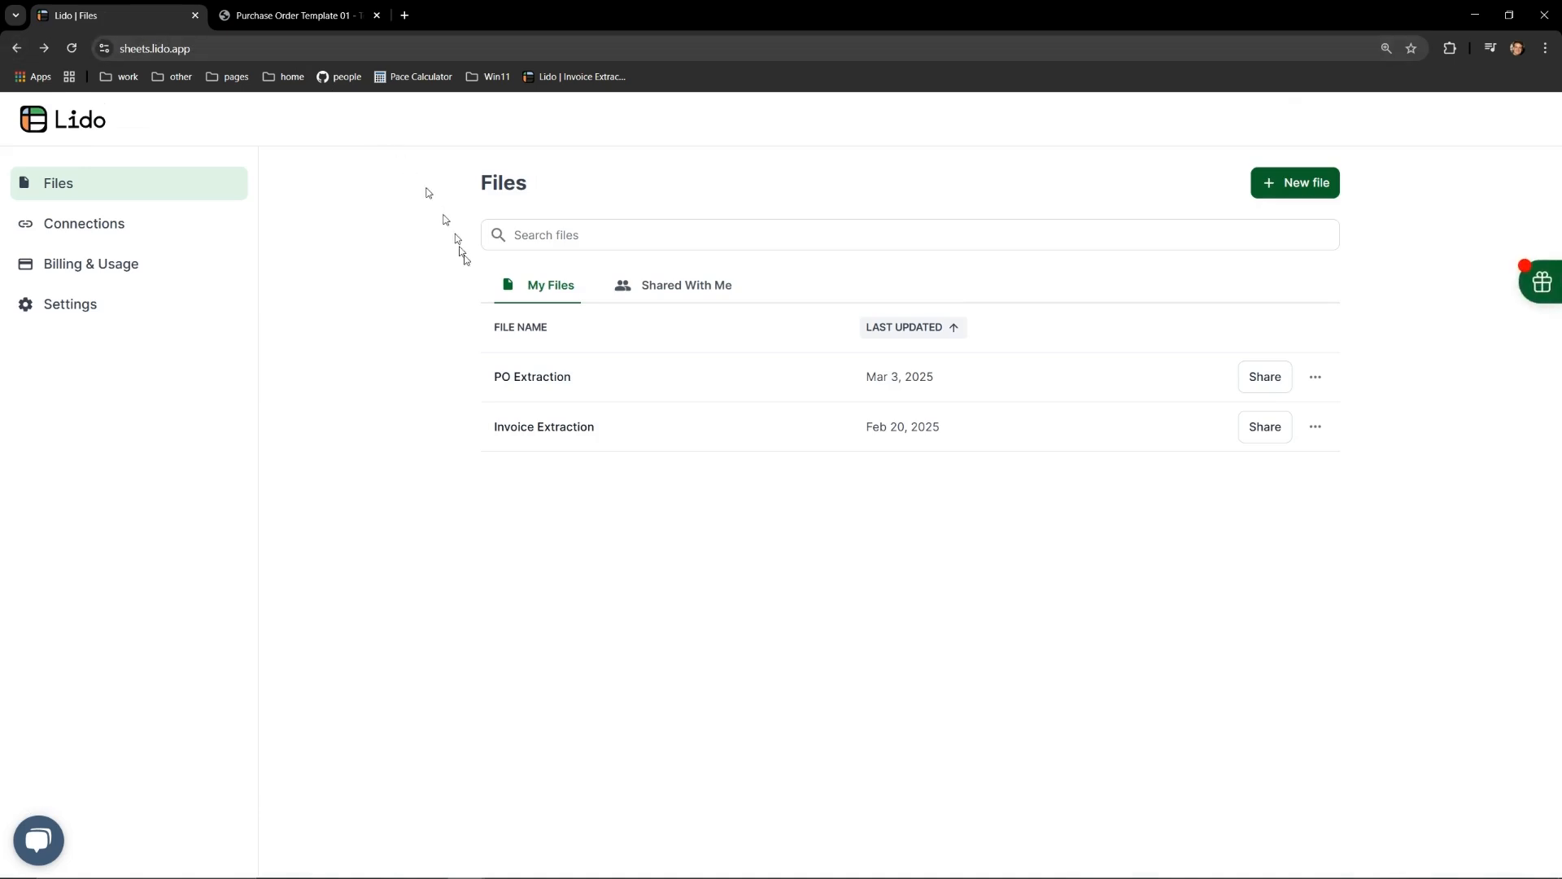
click(528, 395)
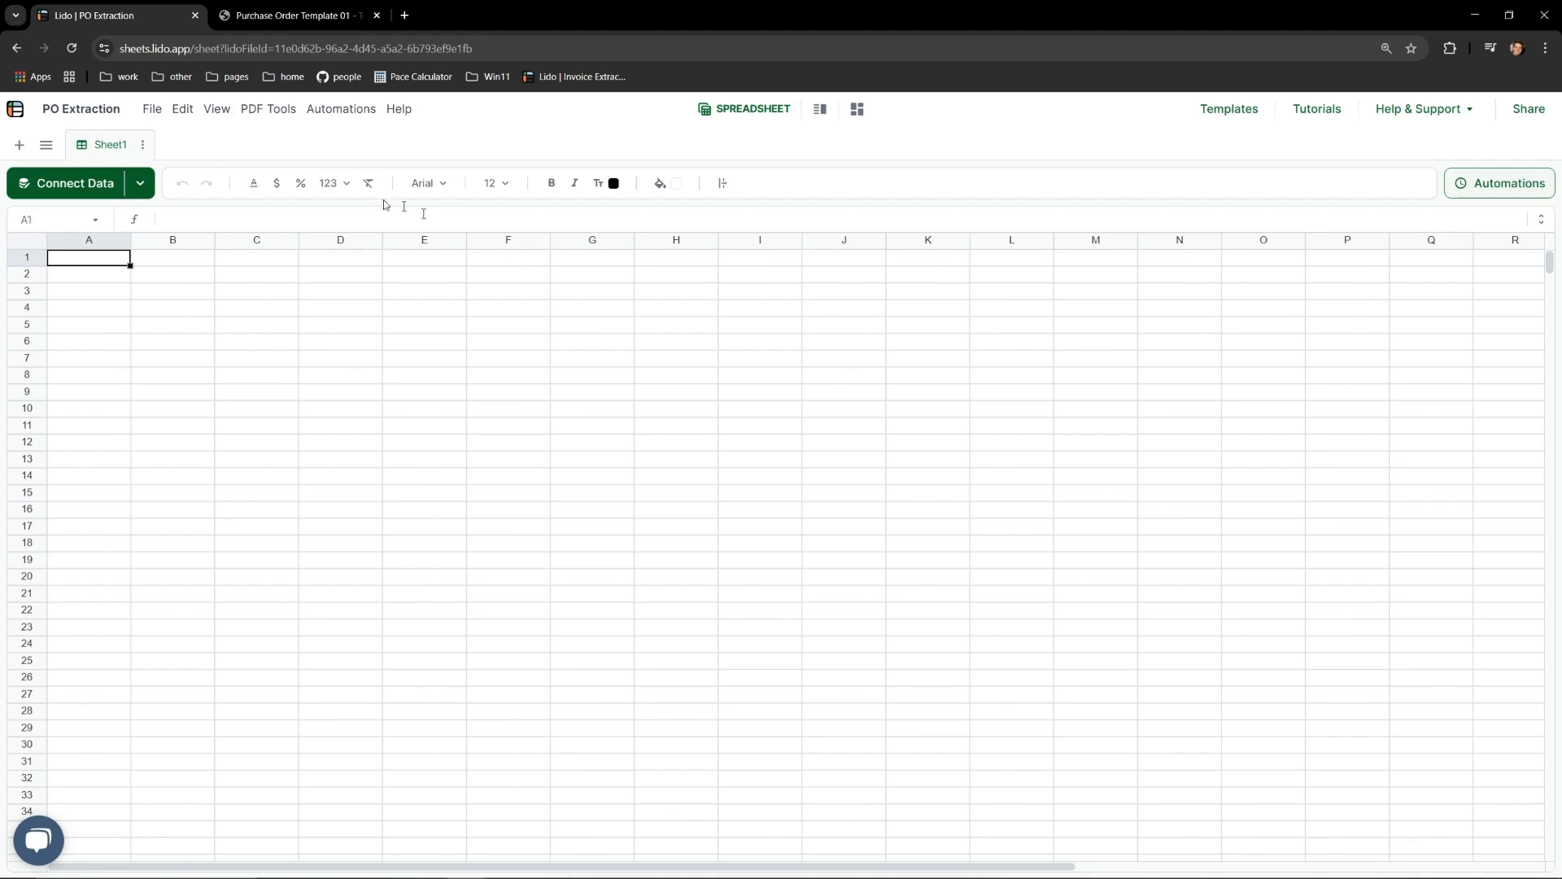
Upload Test Purchase Order.pdf from the PO Extractor folder to the PDF Data Extractor
click(265, 109)
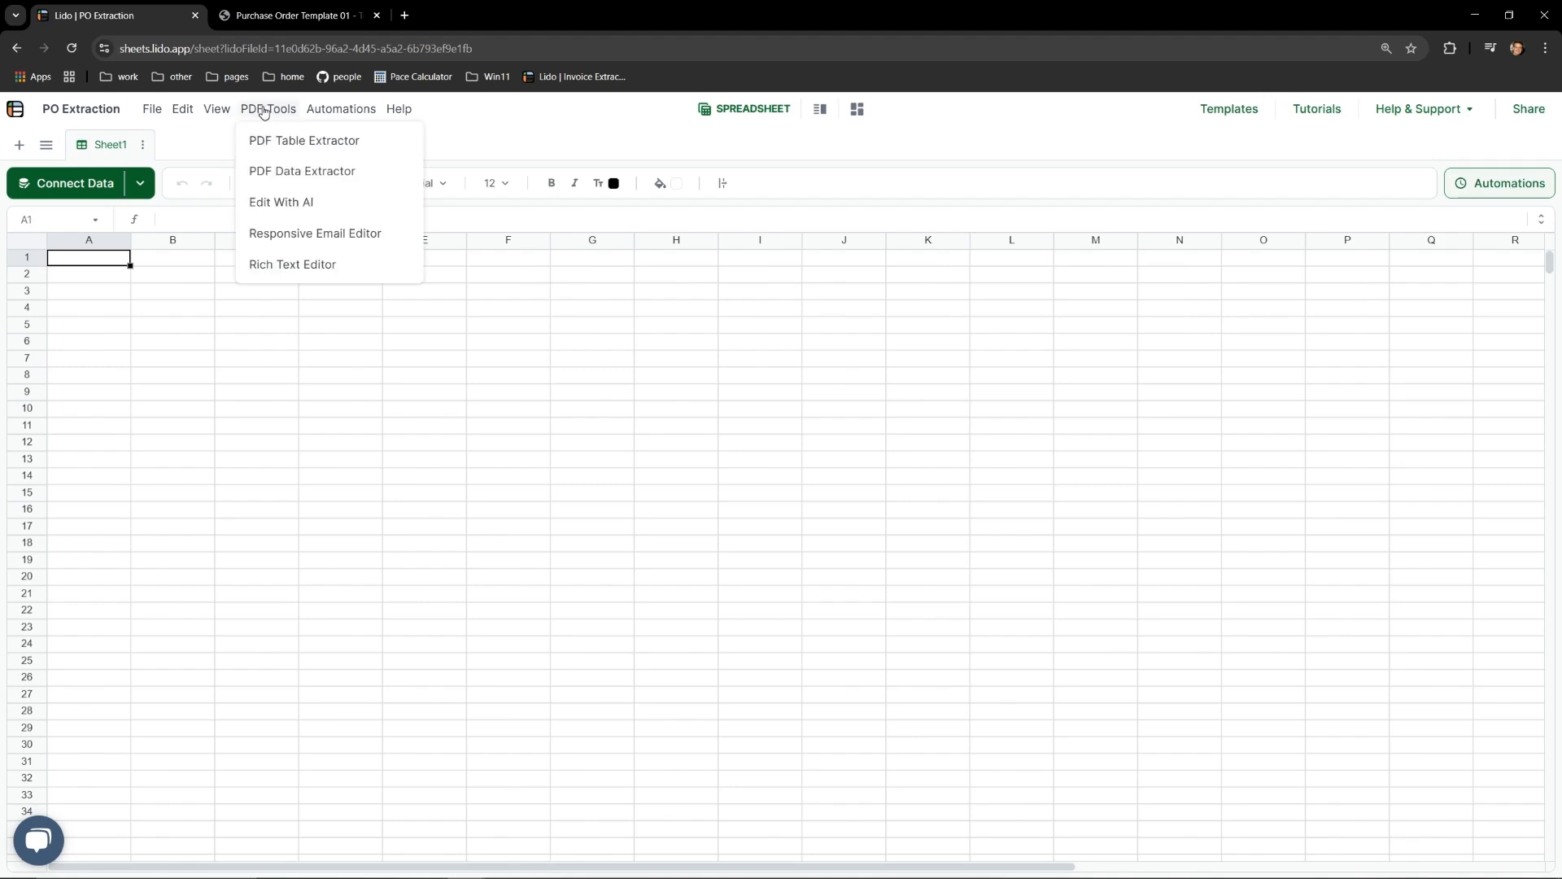
click(276, 173)
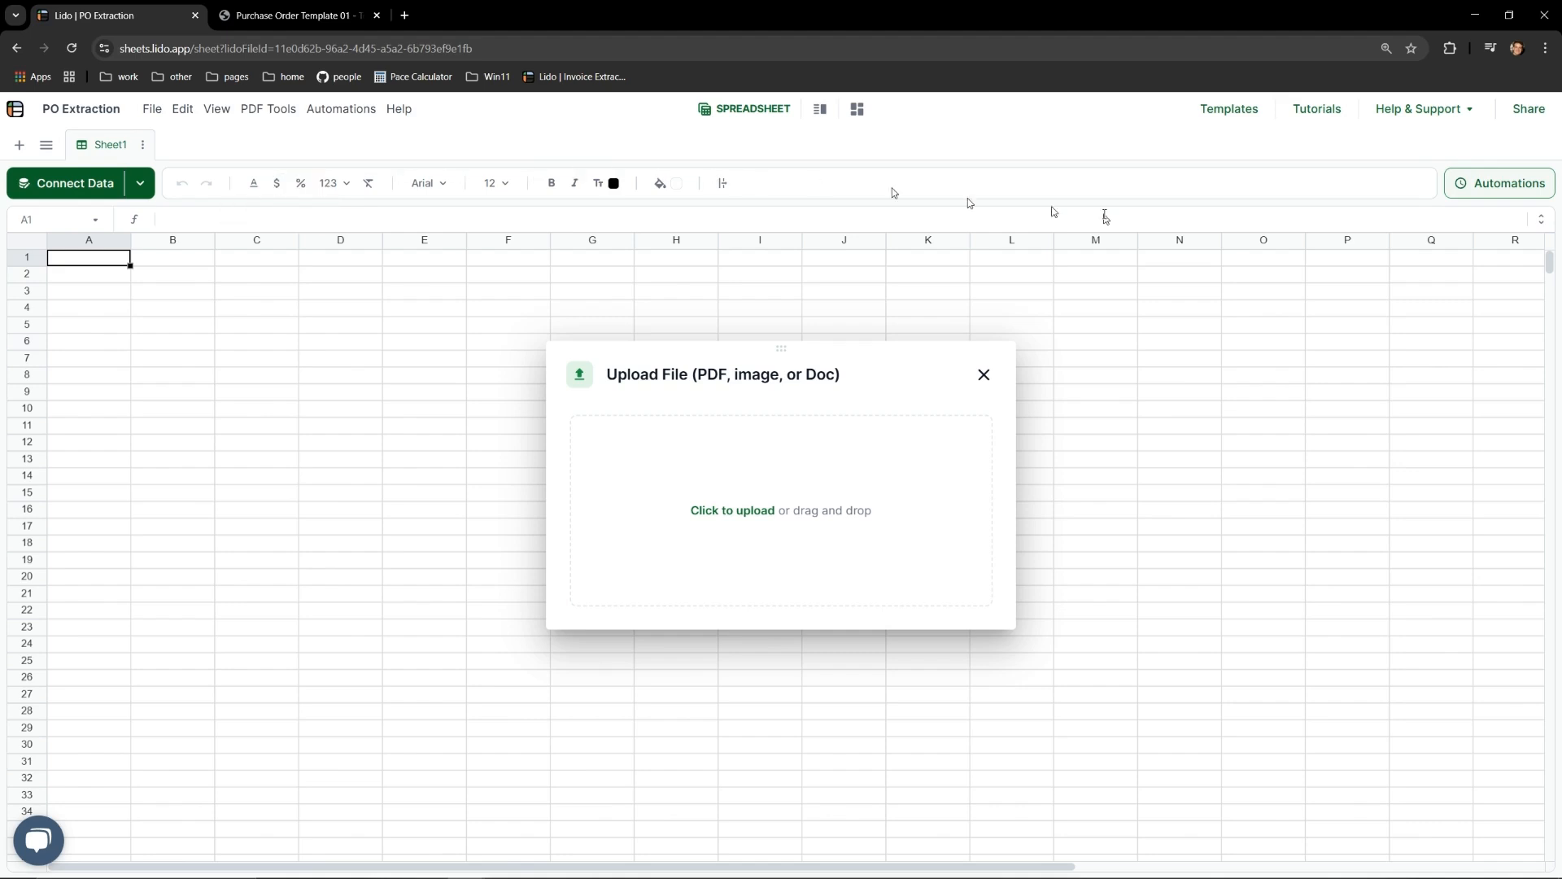
key(alt+Tab)
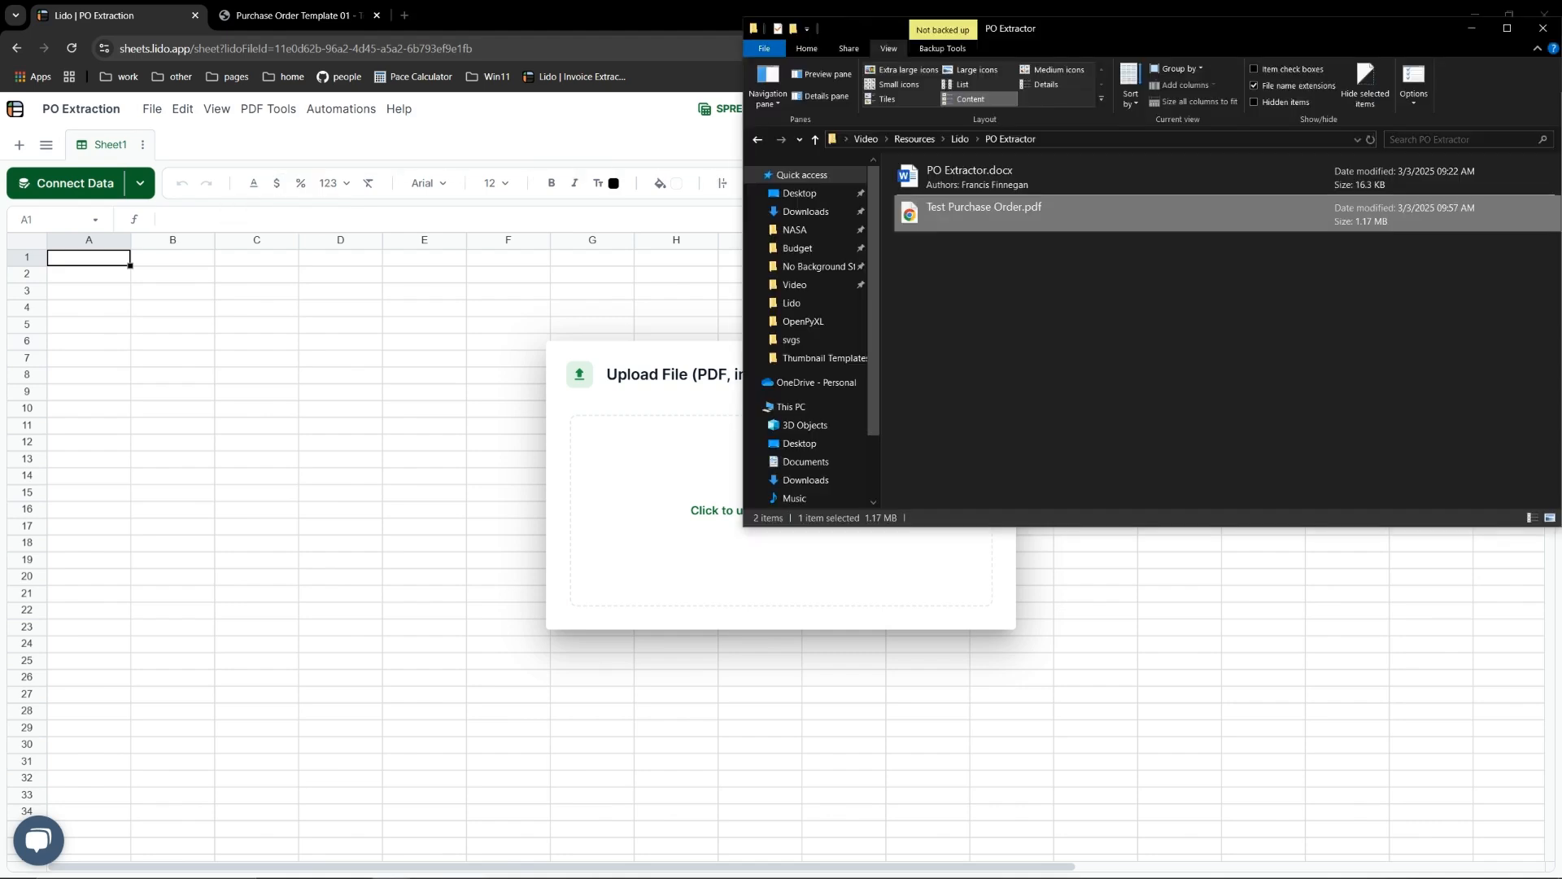
drag(1015, 216, 691, 495)
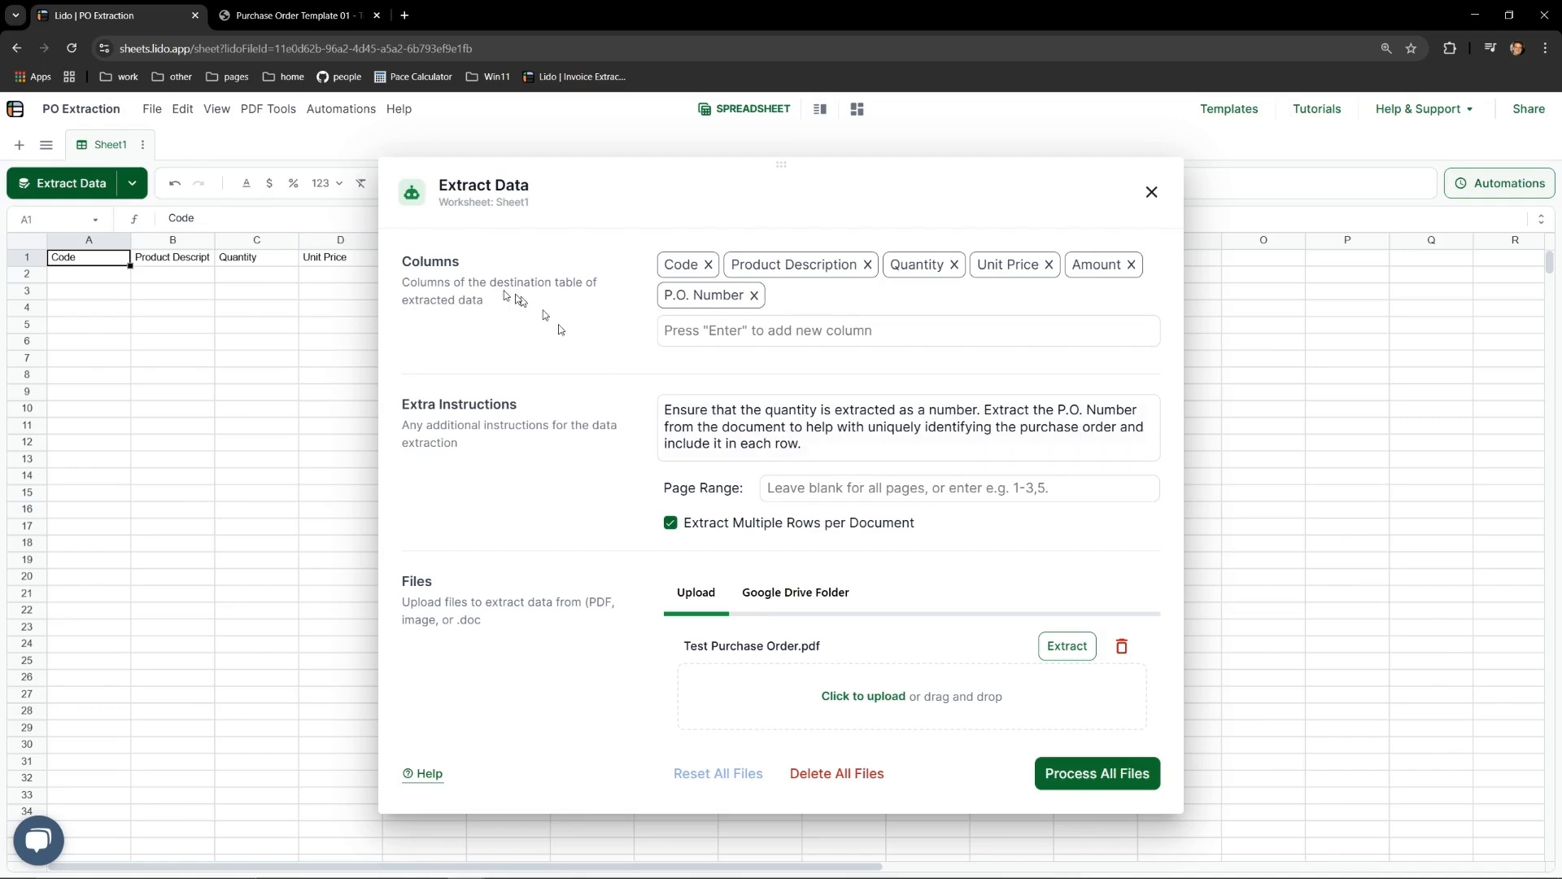
Remove all suggested extraction columns: P.O. Number, Amount, Unit Price, Quantity, Product Description and Code
key(ctrl)
key(ctrl)
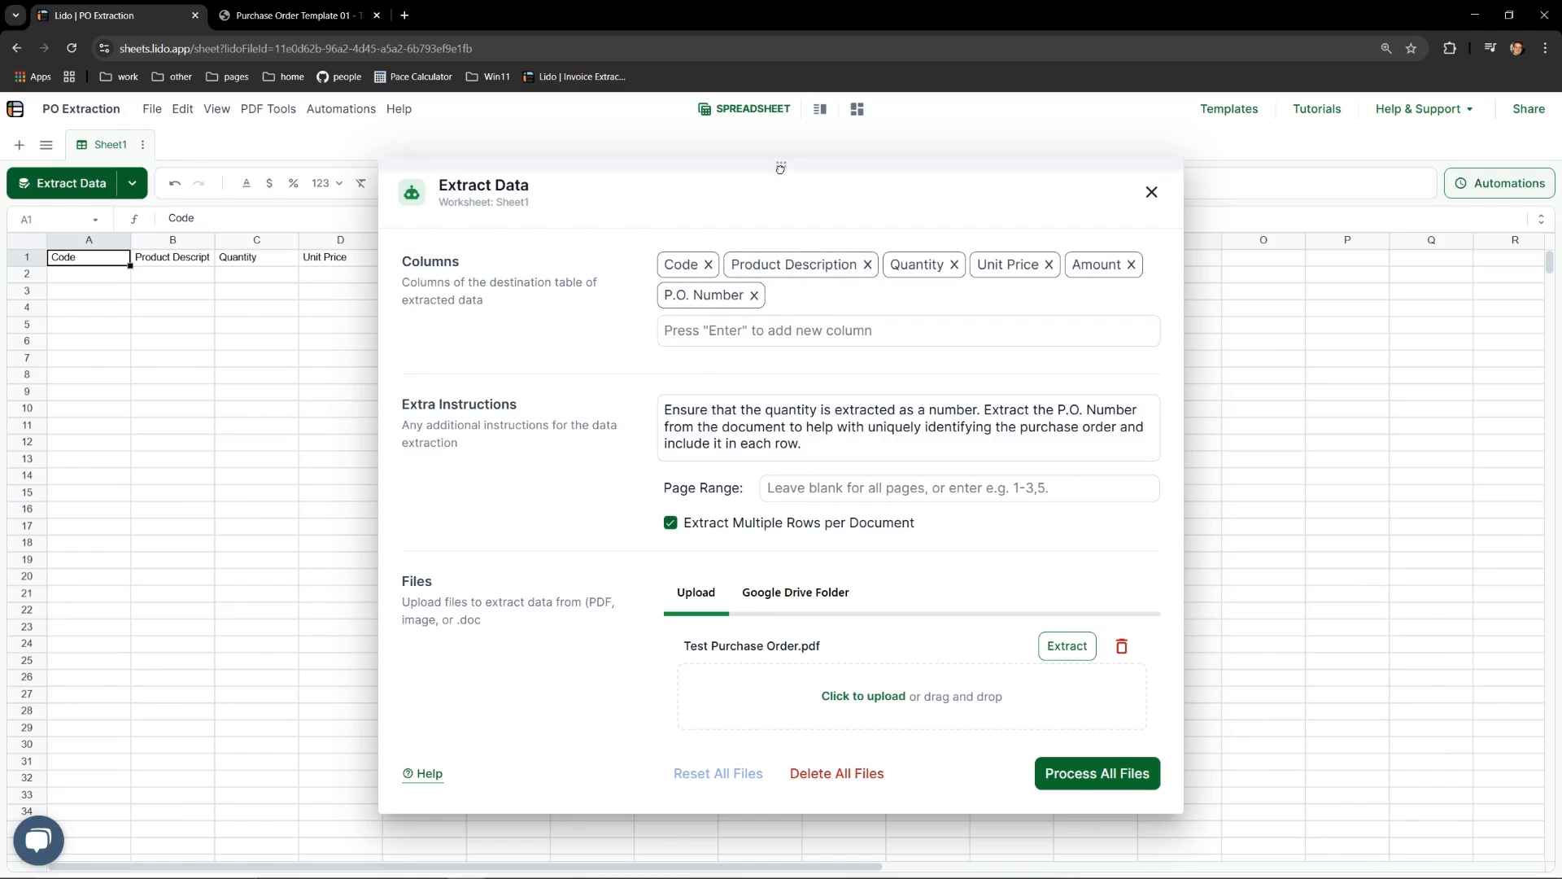
drag(780, 168, 776, 308)
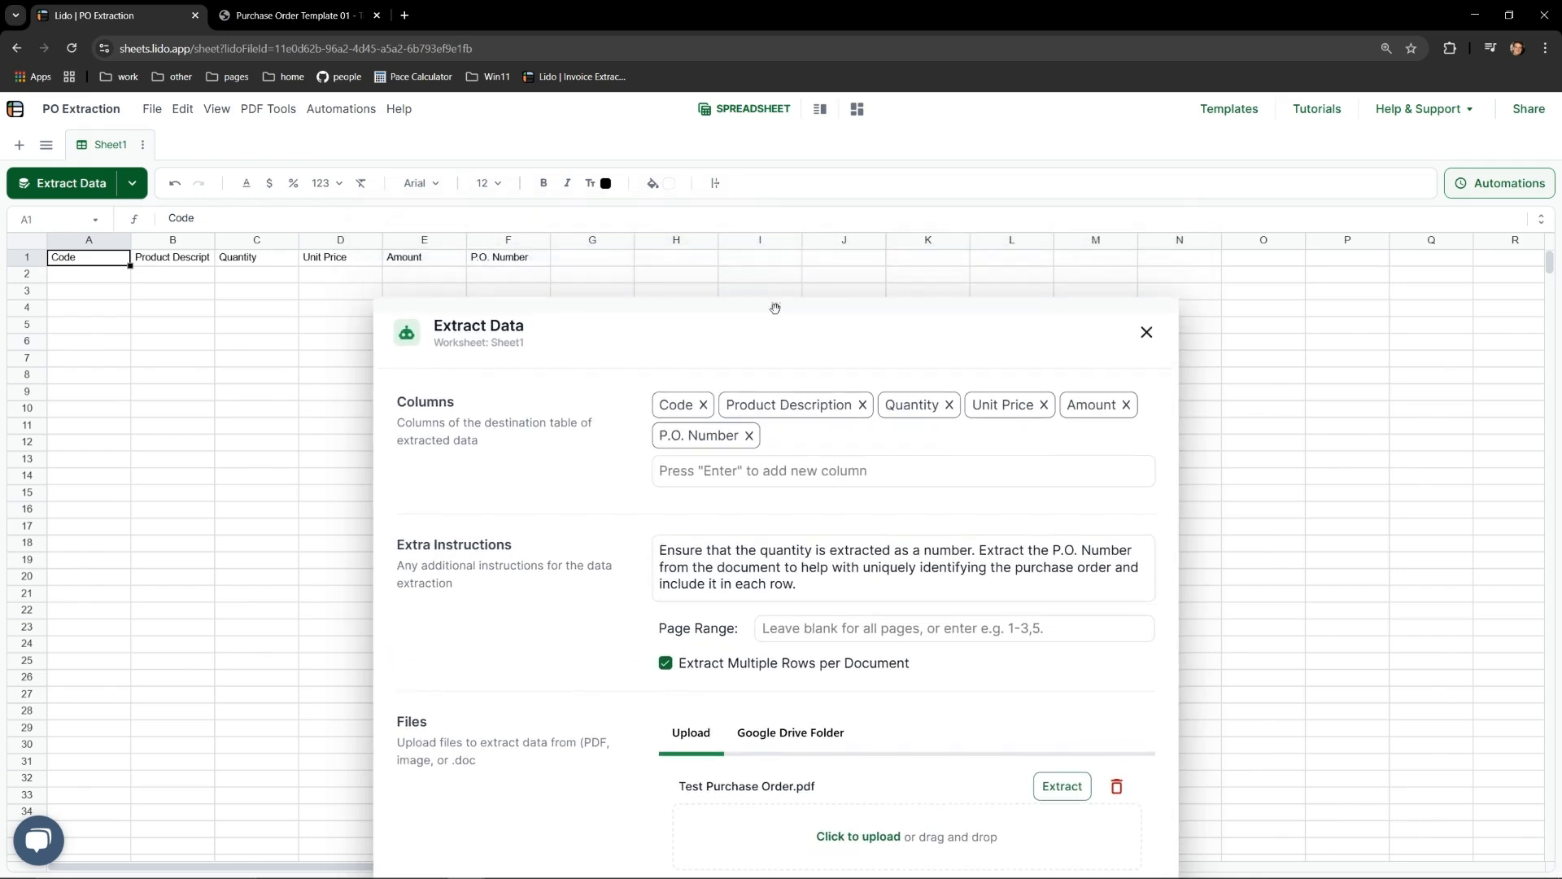
click(751, 436)
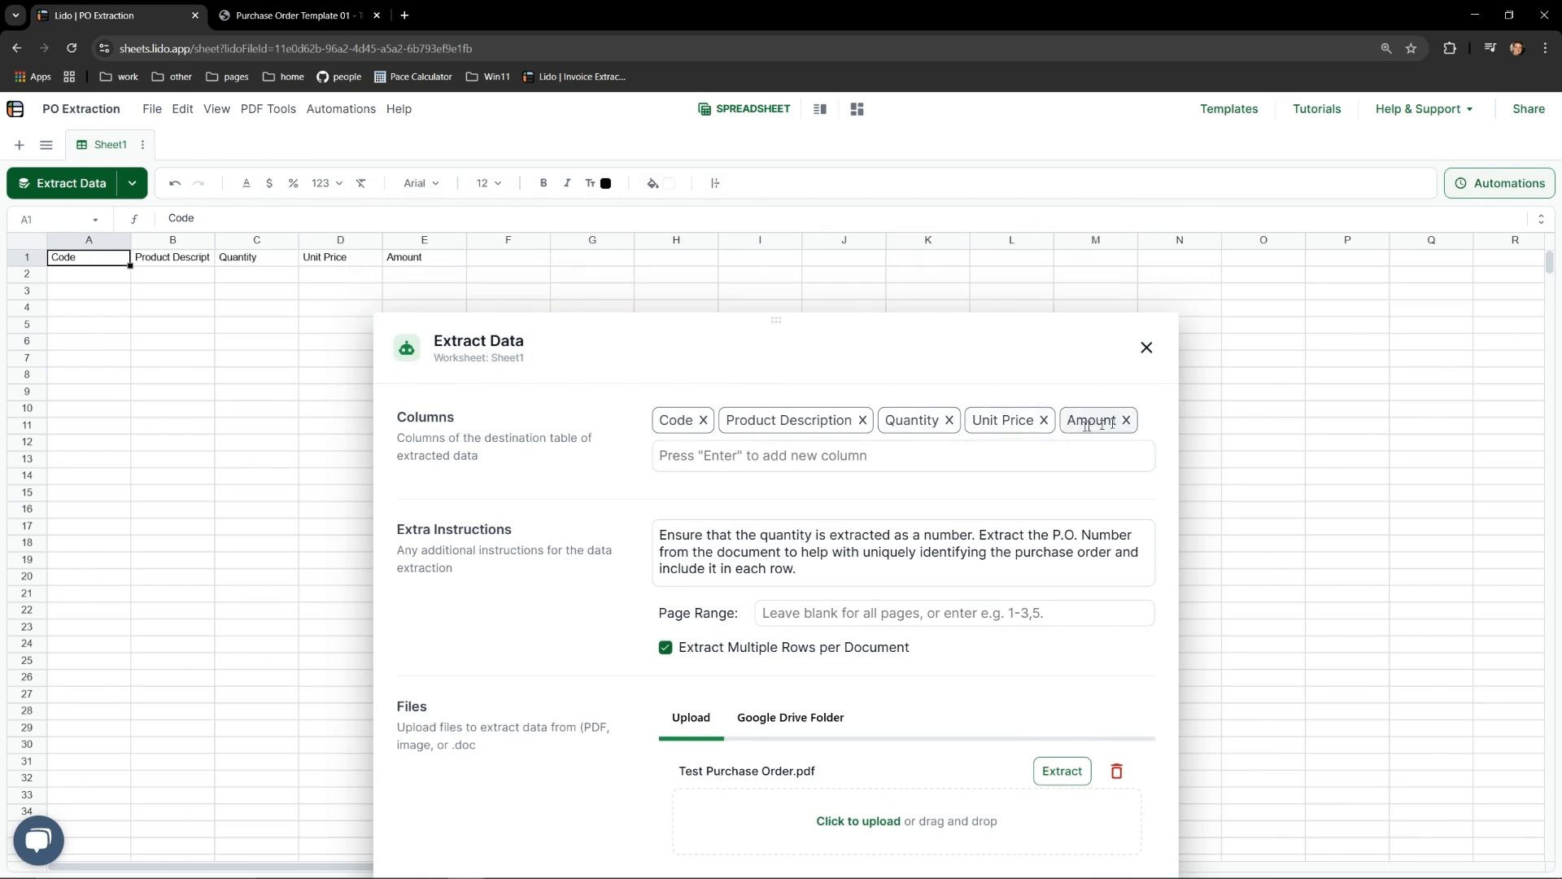
click(1127, 421)
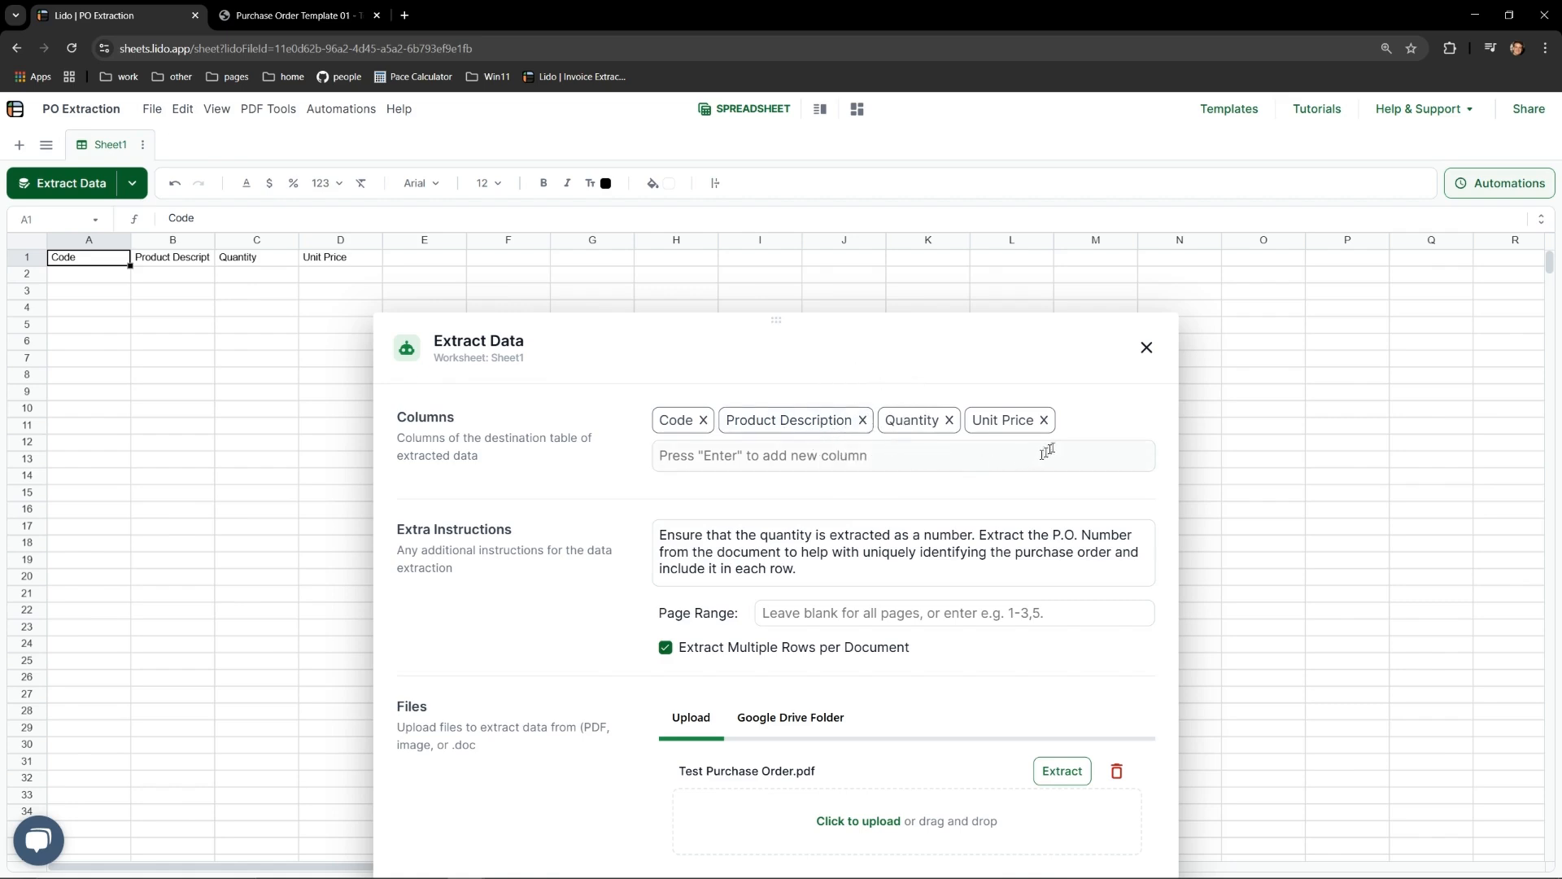
click(1043, 421)
click(949, 421)
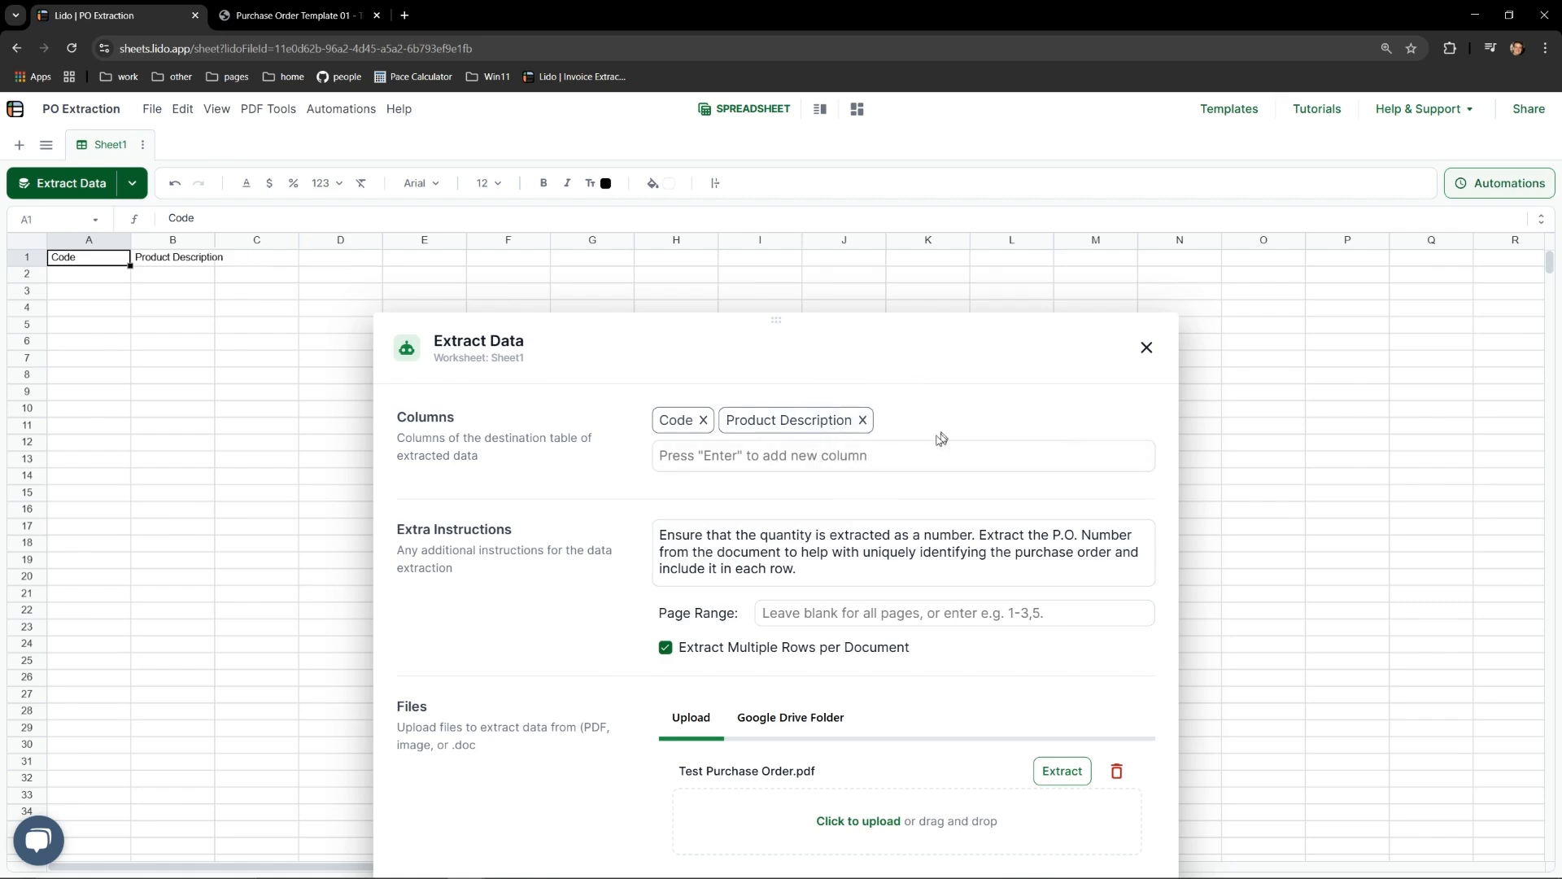
click(862, 420)
click(703, 420)
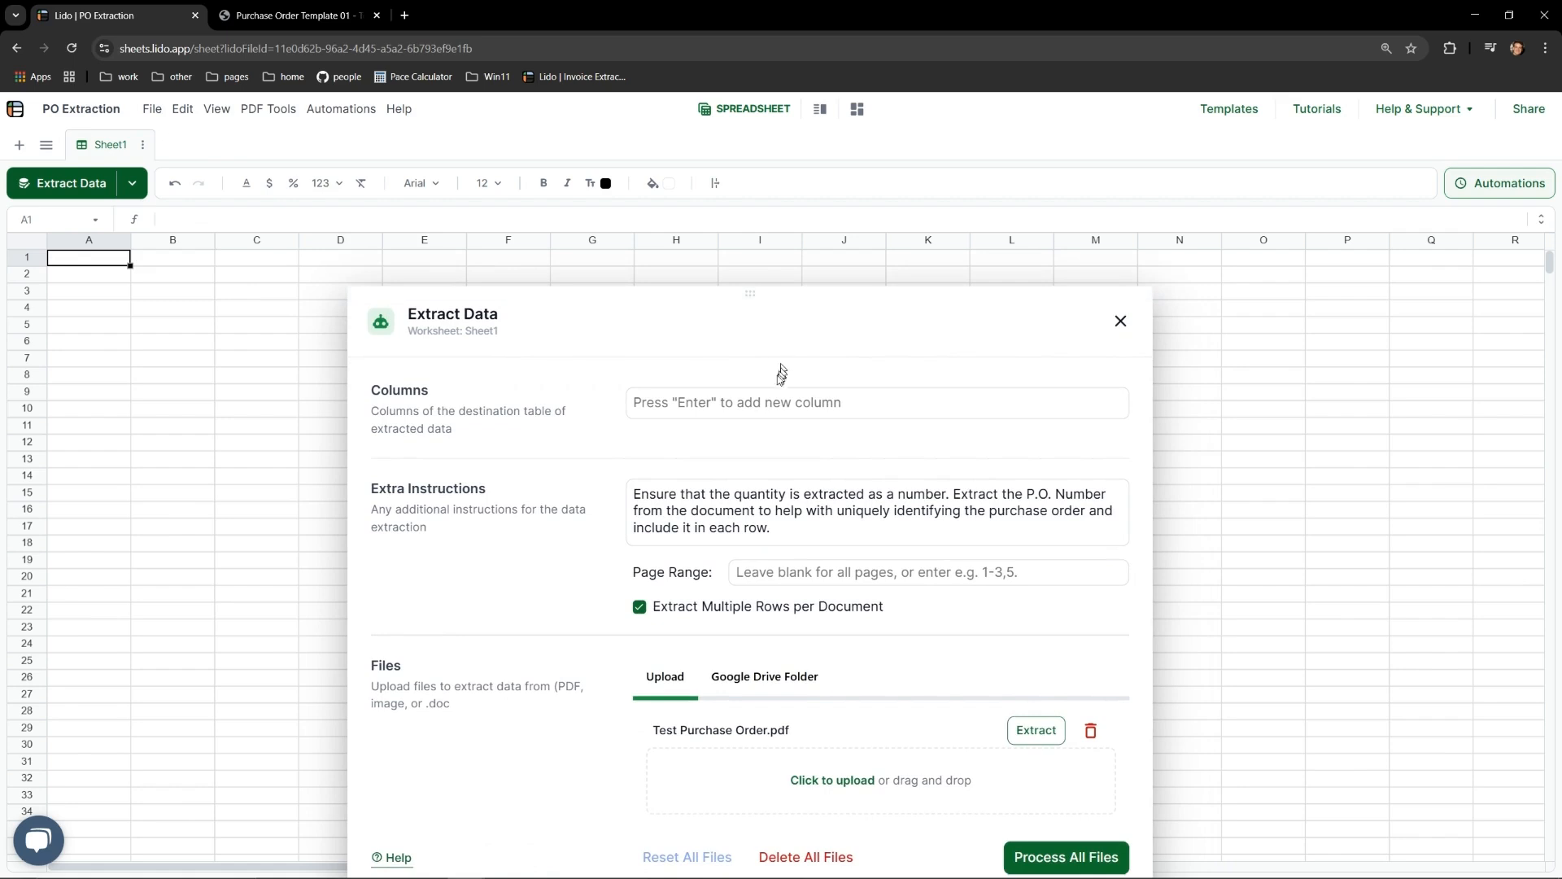
Add the extraction columns PO Number, Vendor and Item Description
click(767, 402)
text(PO Number)
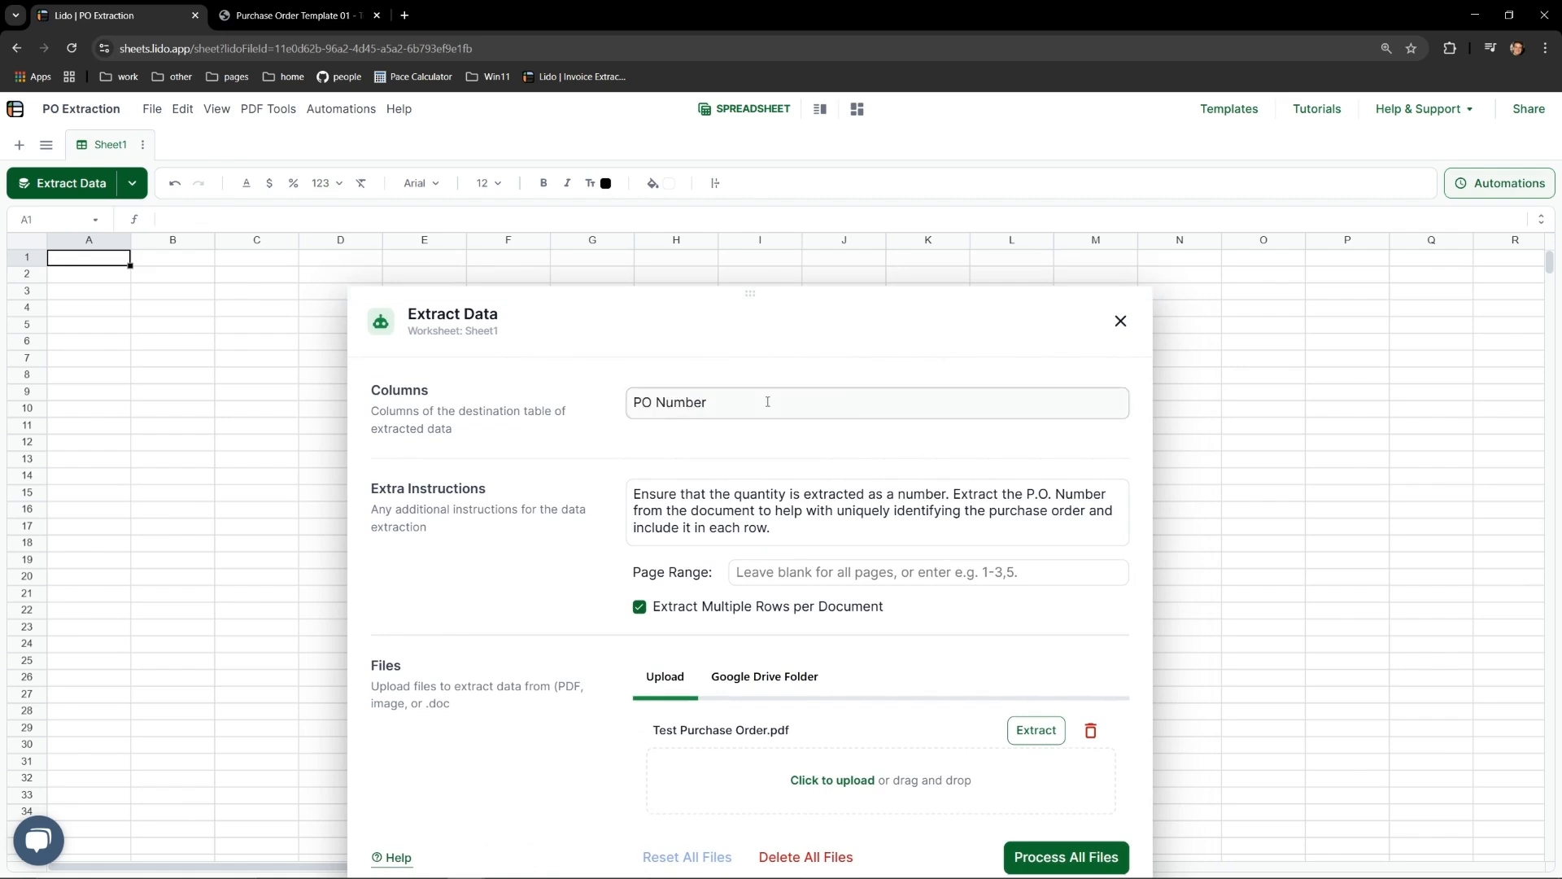
key(Return)
text(Vendor)
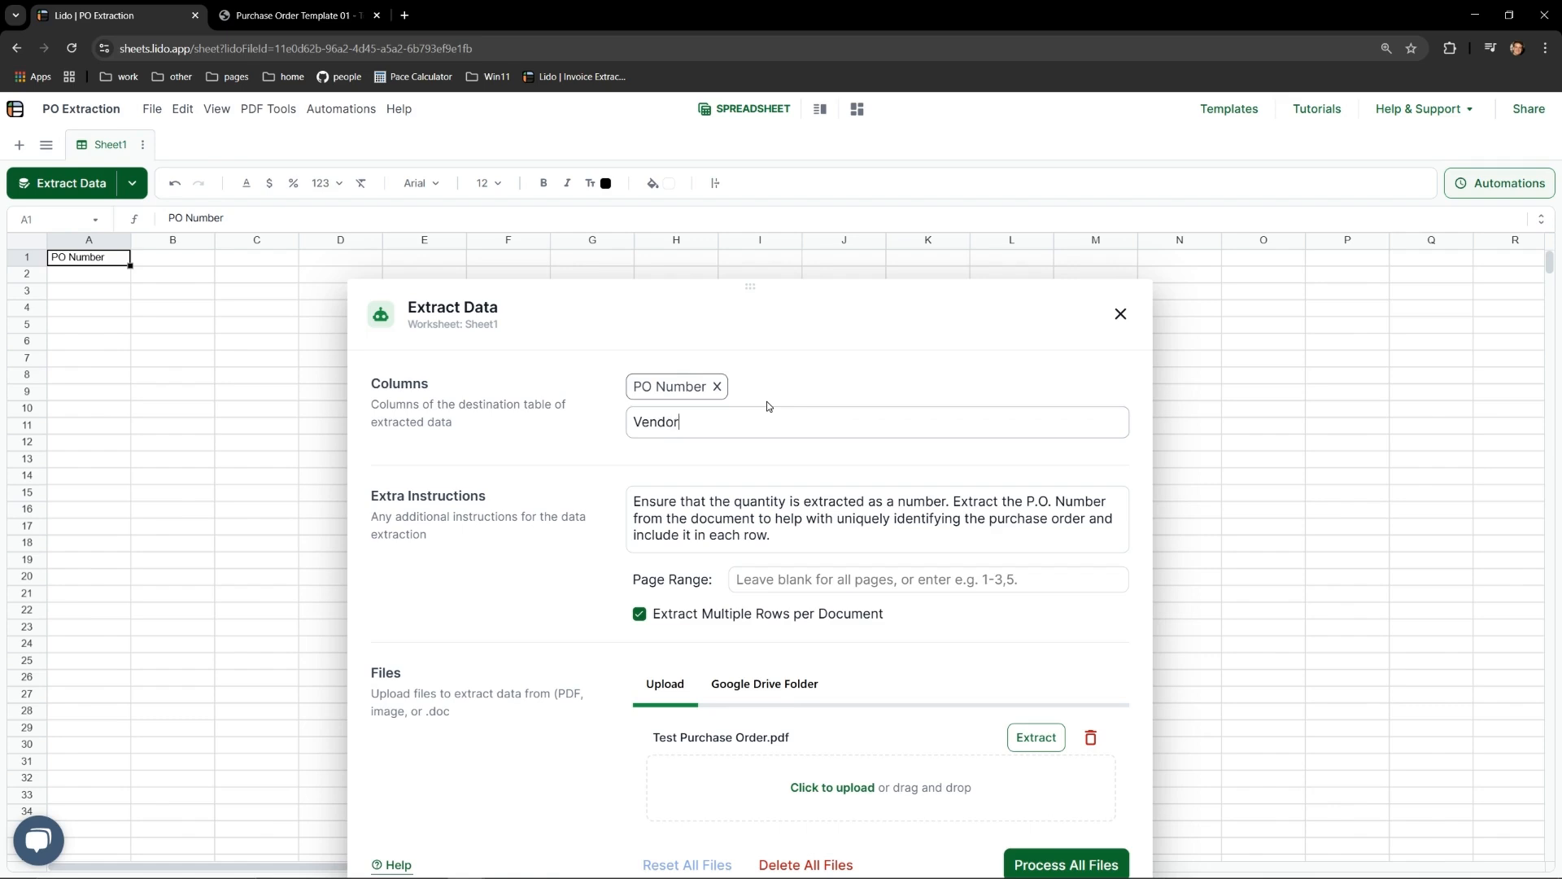
key(Return)
text(Item Description)
key(Return)
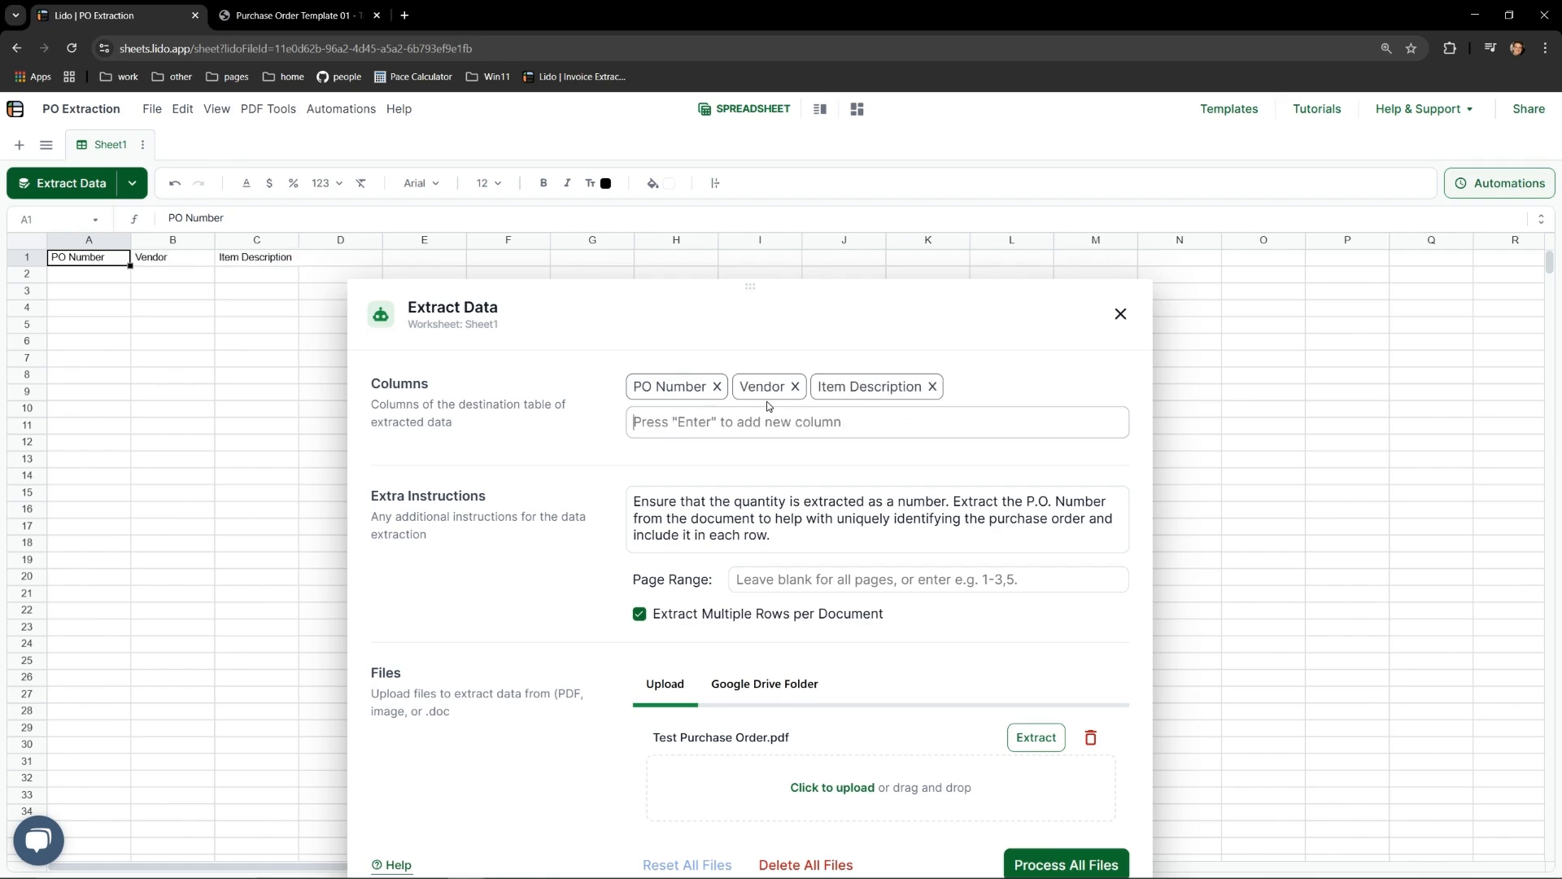
Add the extraction columns Item Quantity, Item Unit Price and Item Total Price
text(Item Quantity)
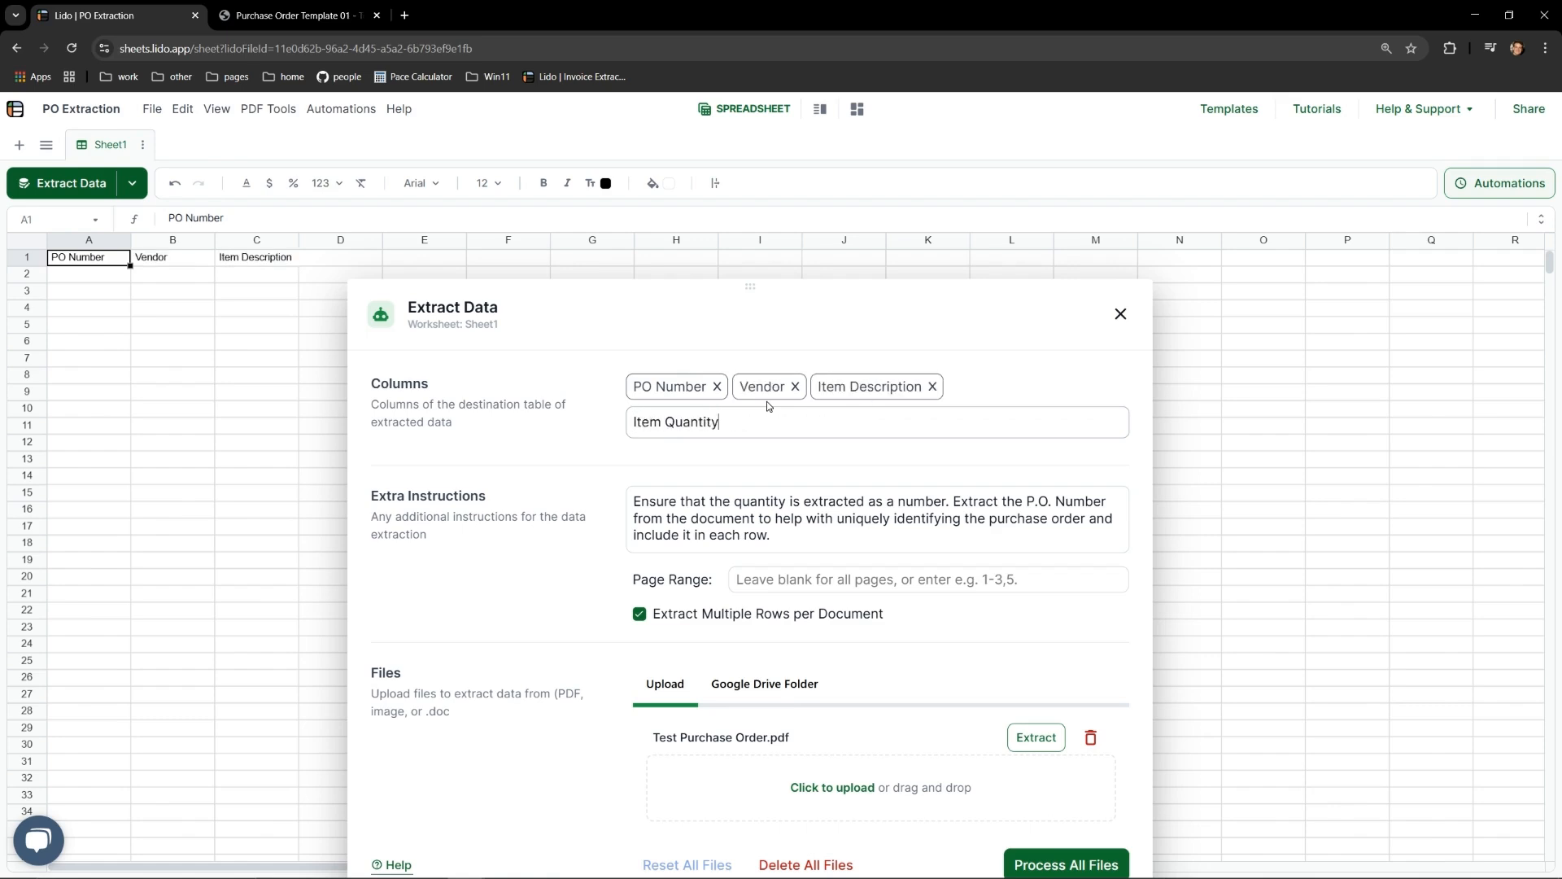
key(Return)
text(Item Unit Price)
key(Return)
text(Ite)
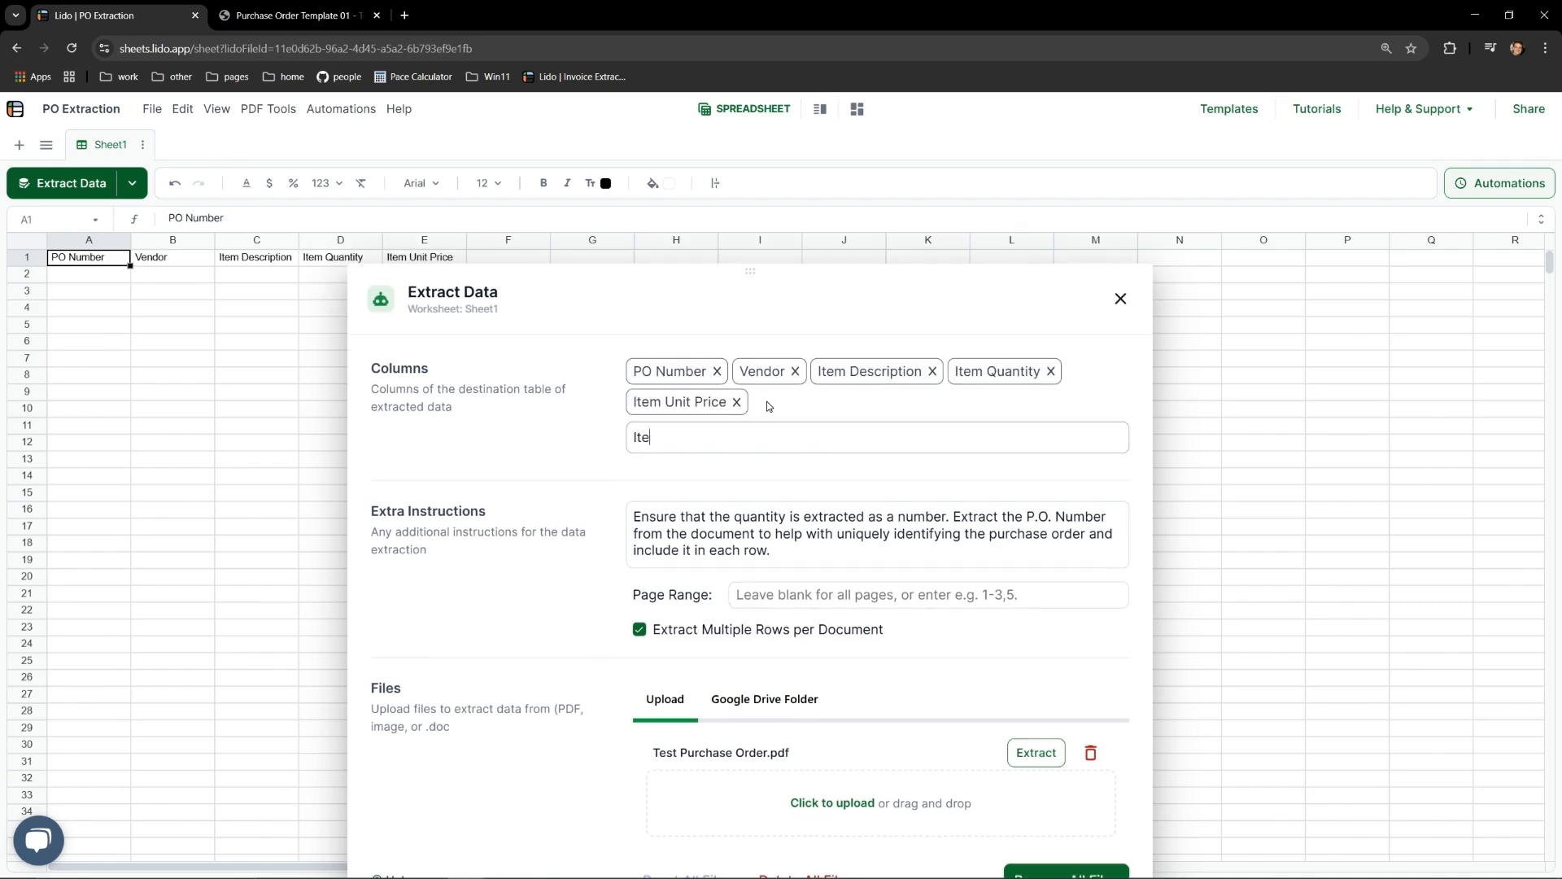
text(m Total Price)
key(Return)
Add the extraction columns Total PO Amount and Total Tax
text(Total PO Am)
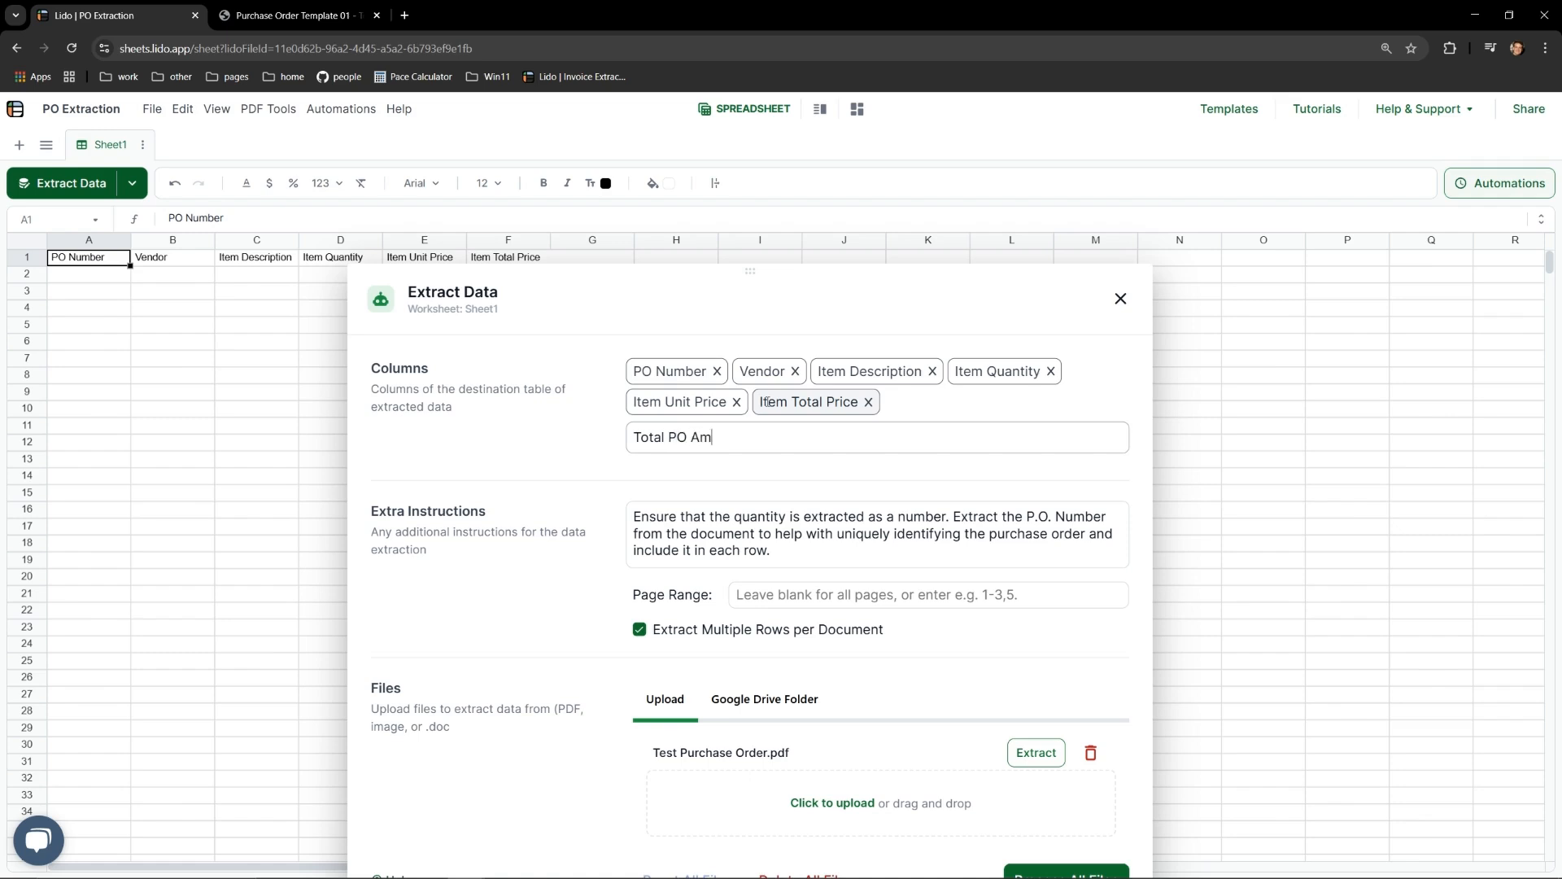
text(ount)
key(Return)
text(Total Tax)
key(Return)
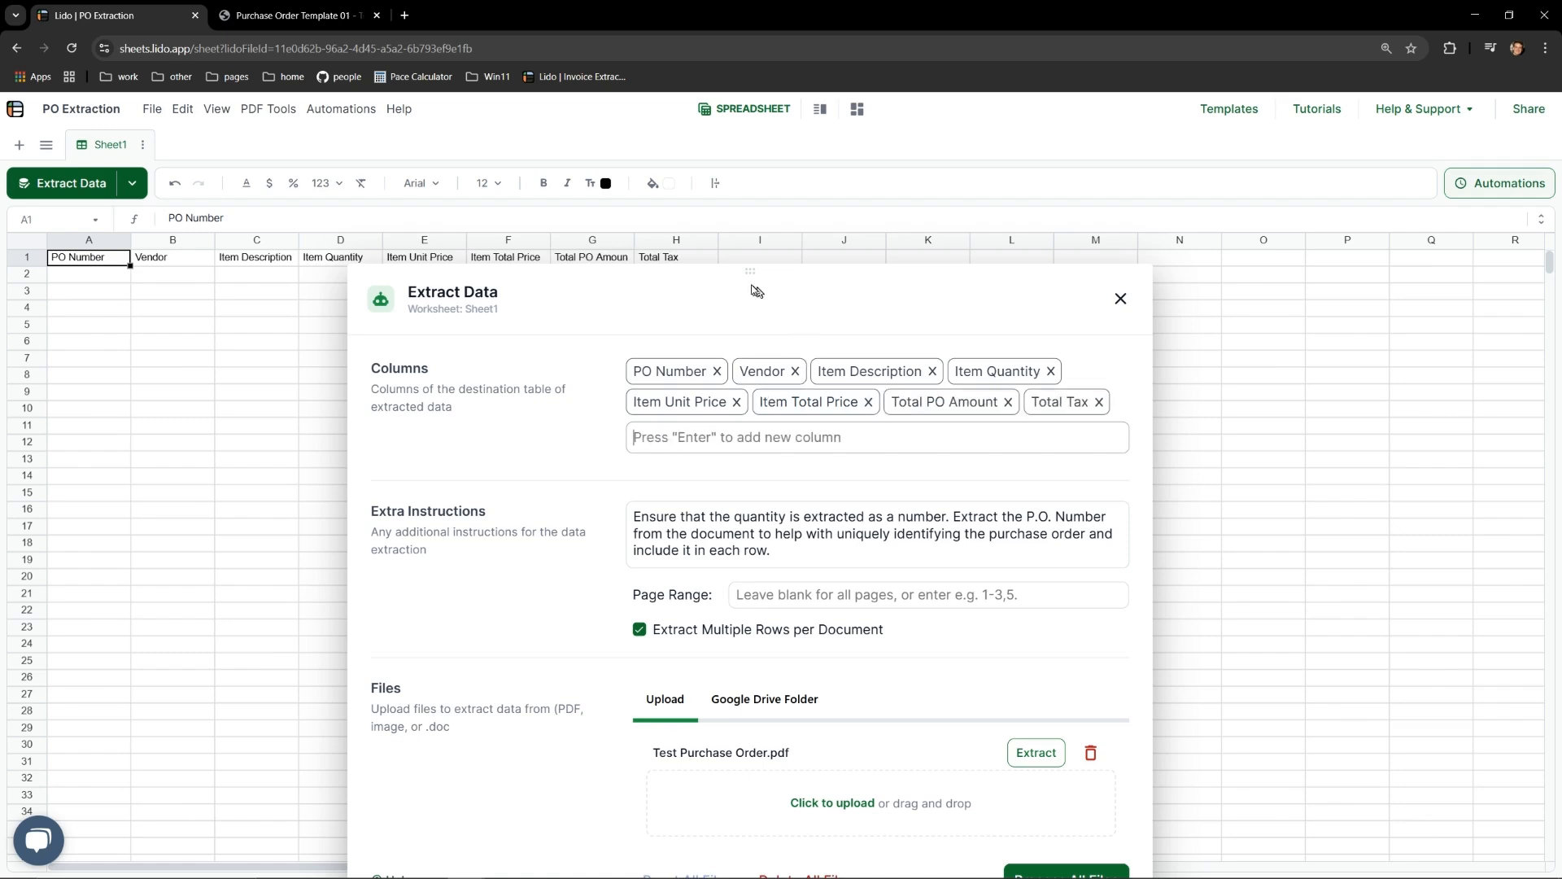
drag(749, 273, 750, 286)
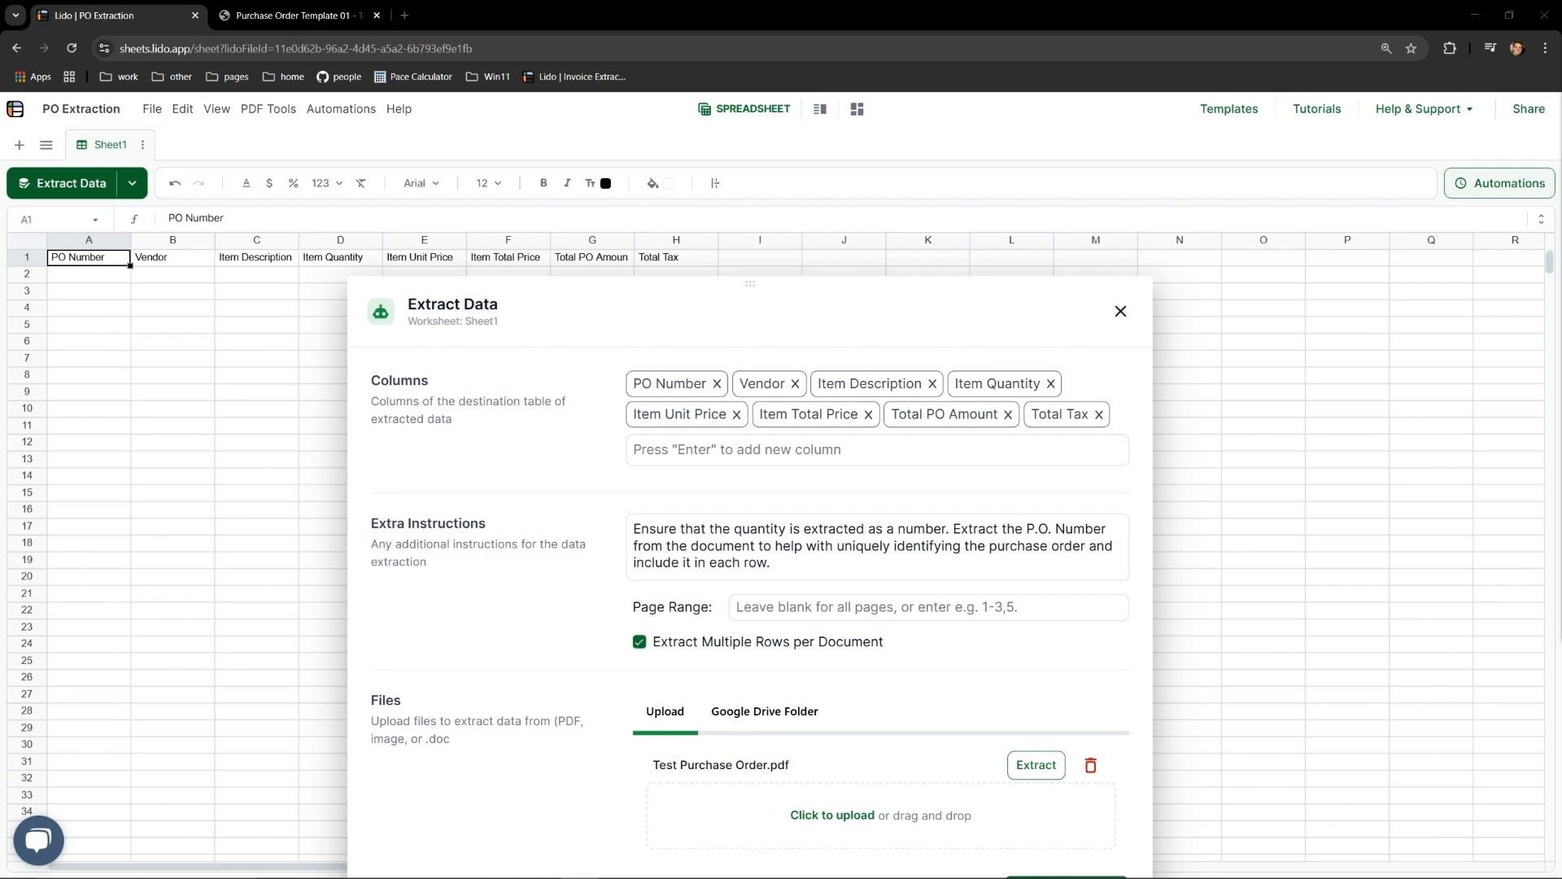
Process the uploaded purchase order with the defined columns and uncover the extracted rows in the sheet
drag(749, 281, 796, 165)
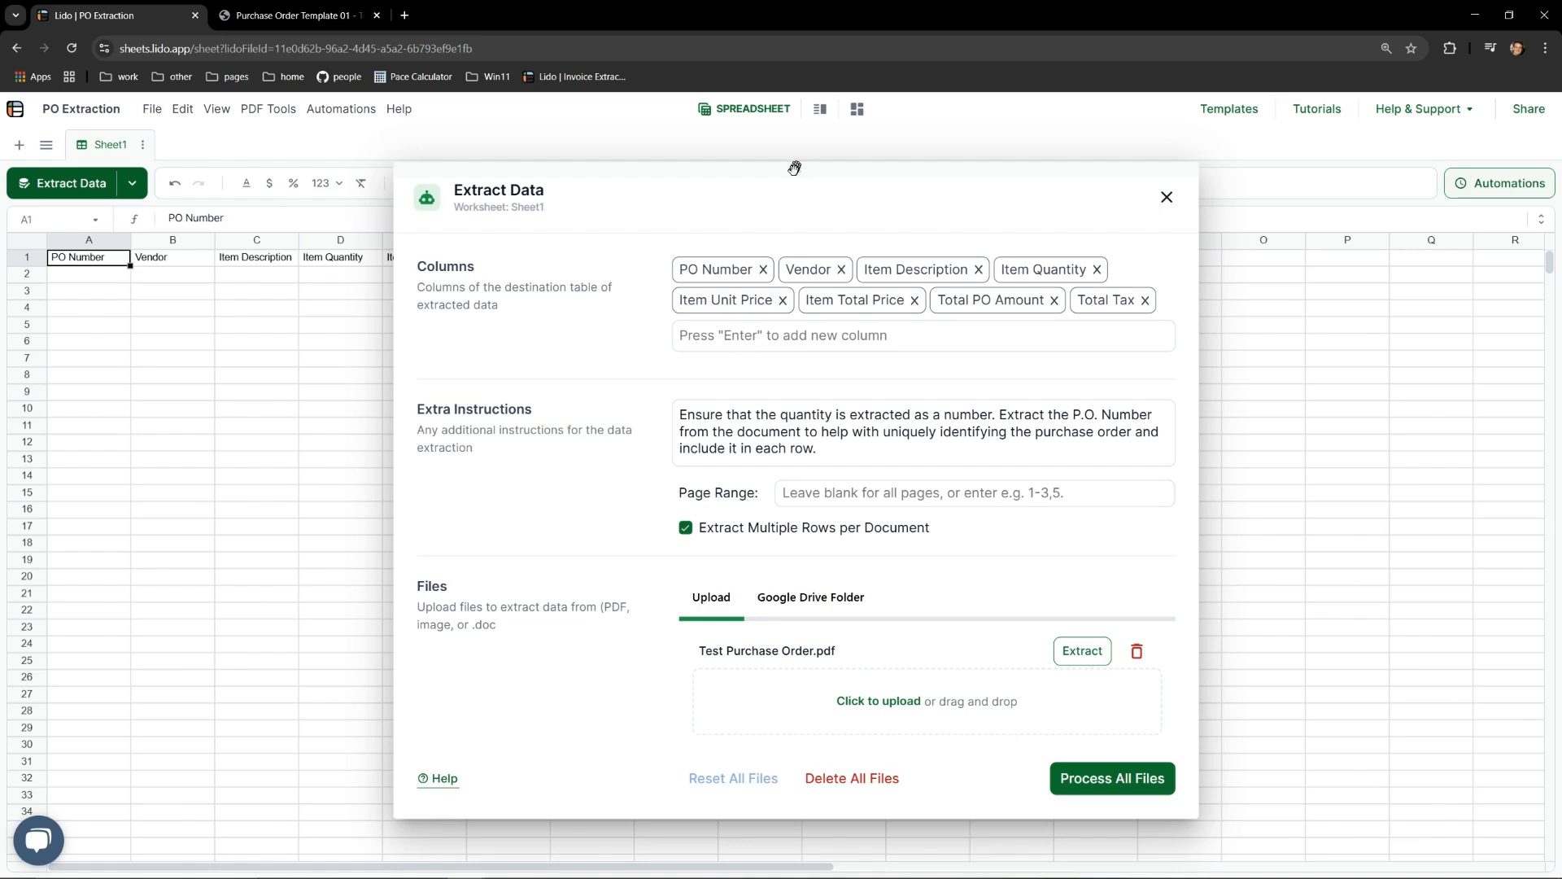
click(1084, 777)
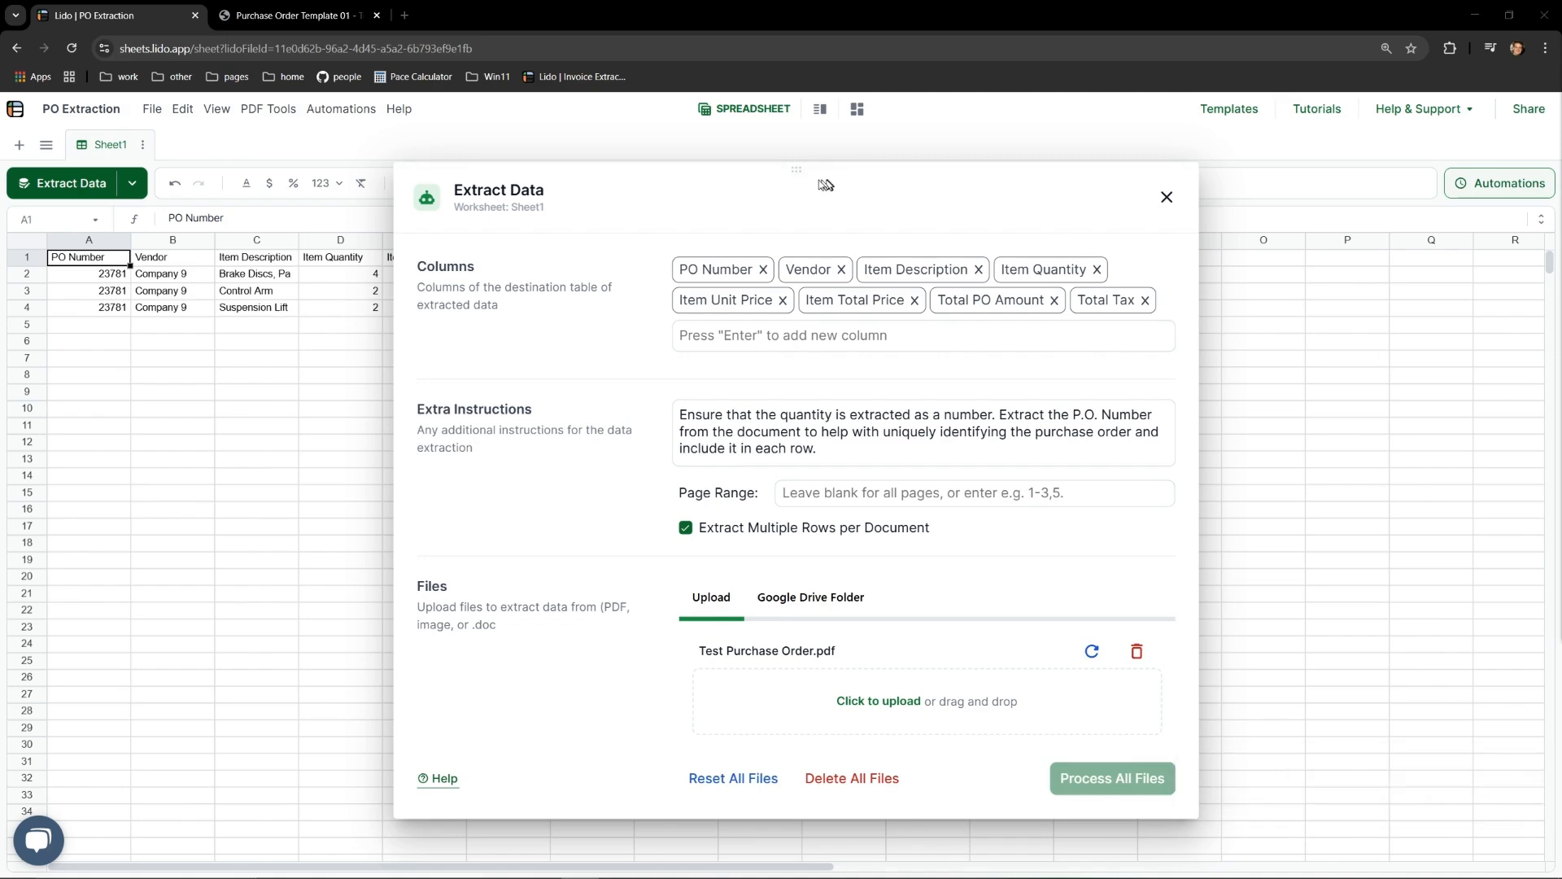
drag(796, 169, 779, 337)
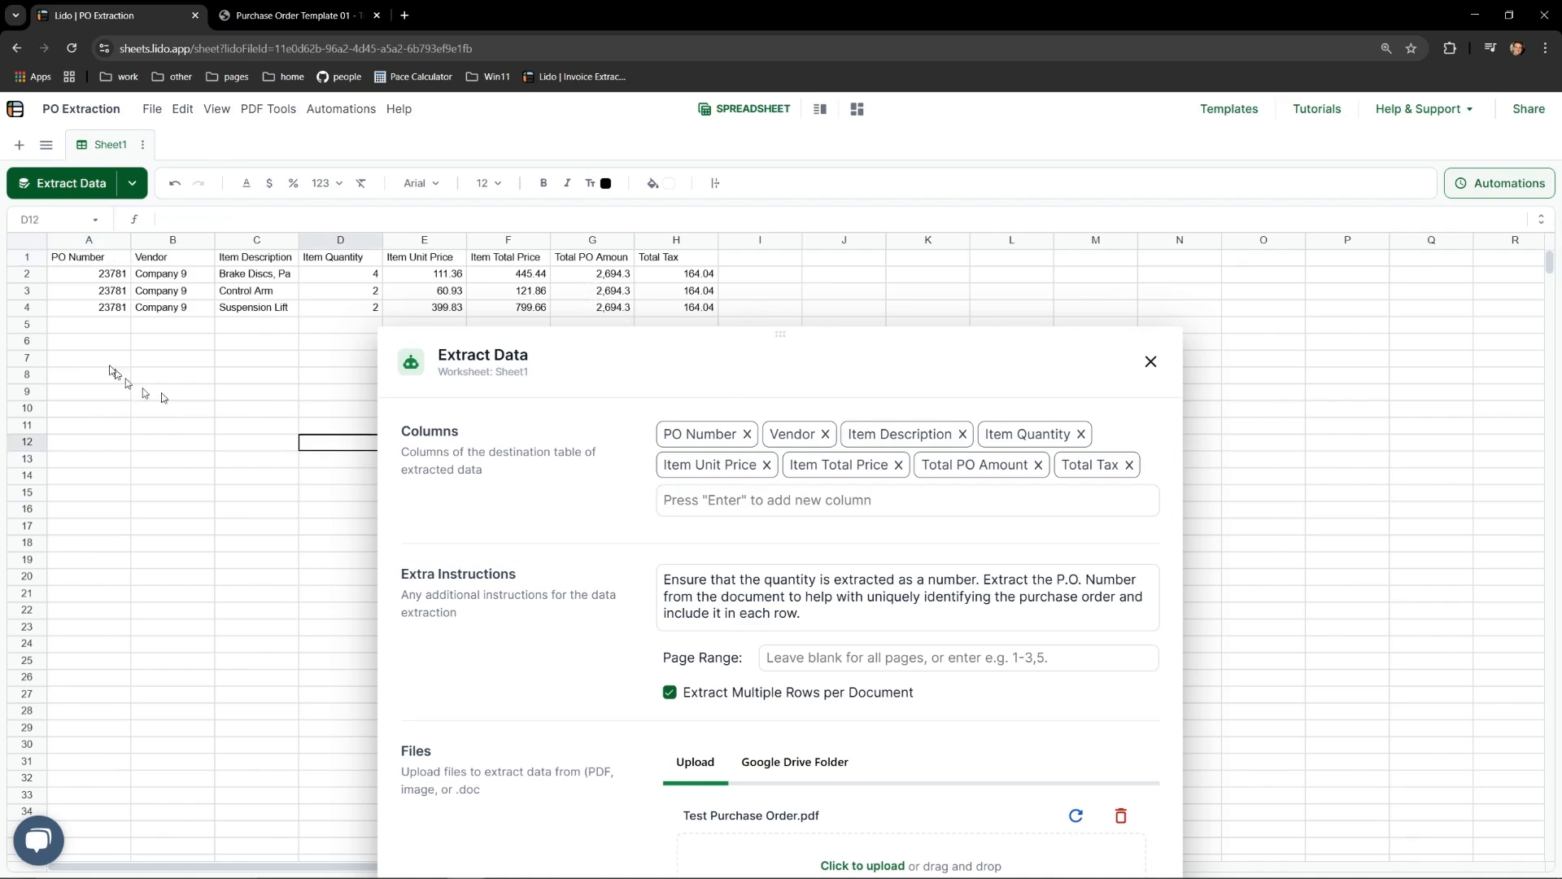
Delete the extracted data in rows 2 to 4 of Sheet1, keeping the header row
drag(27, 274, 33, 313)
right_click(119, 298)
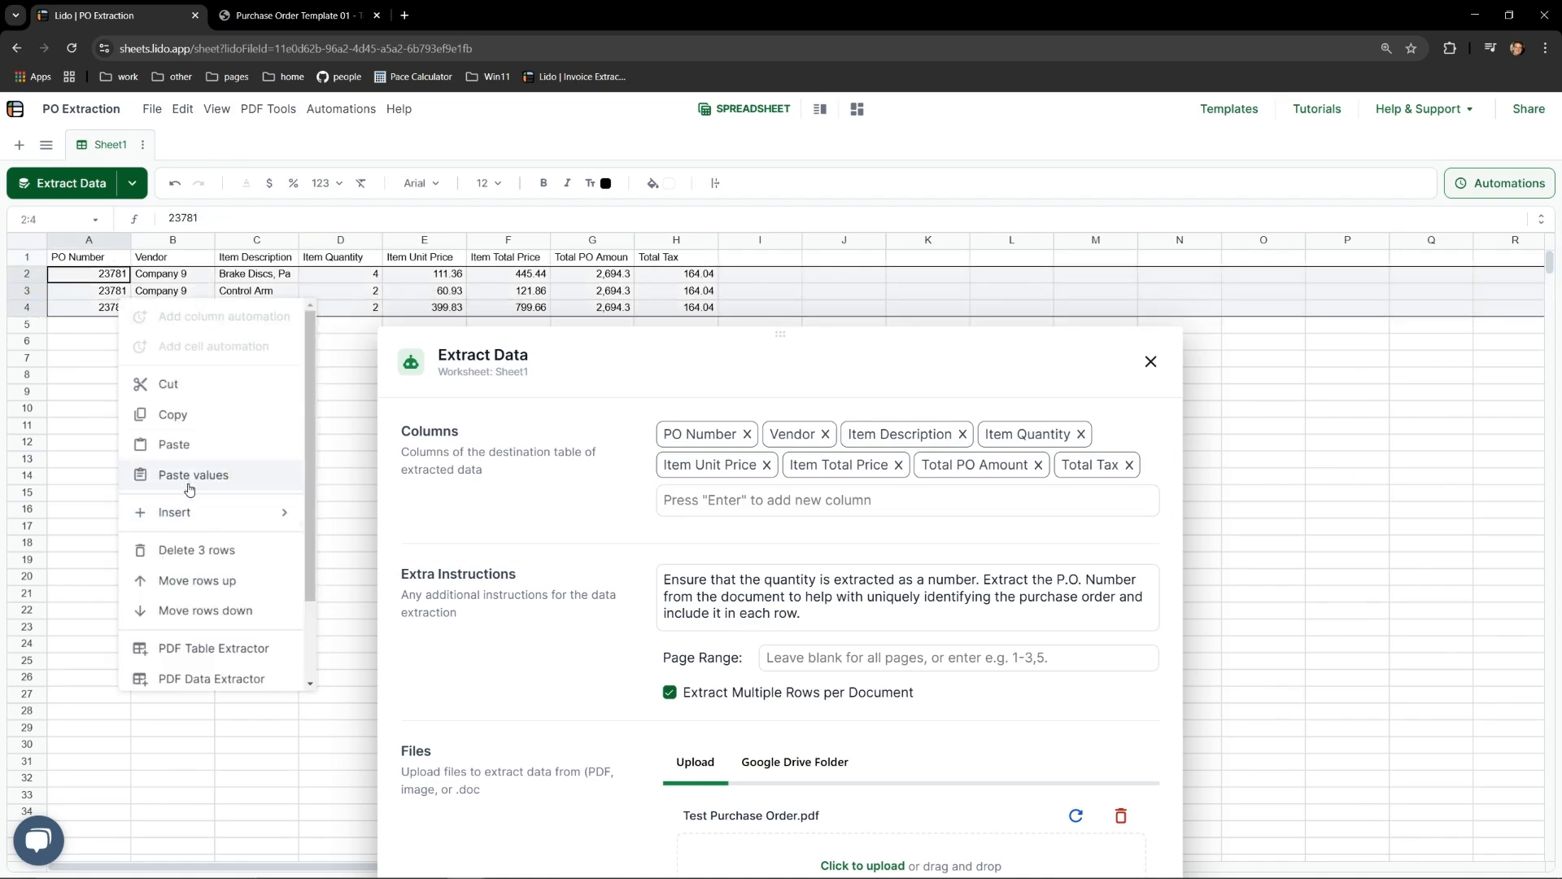
click(198, 547)
Append to the extra instructions: "Have Total PO Amount decimal amount be rounded to the thousands and all monetary cells contain a dollar sign."
drag(780, 334, 756, 180)
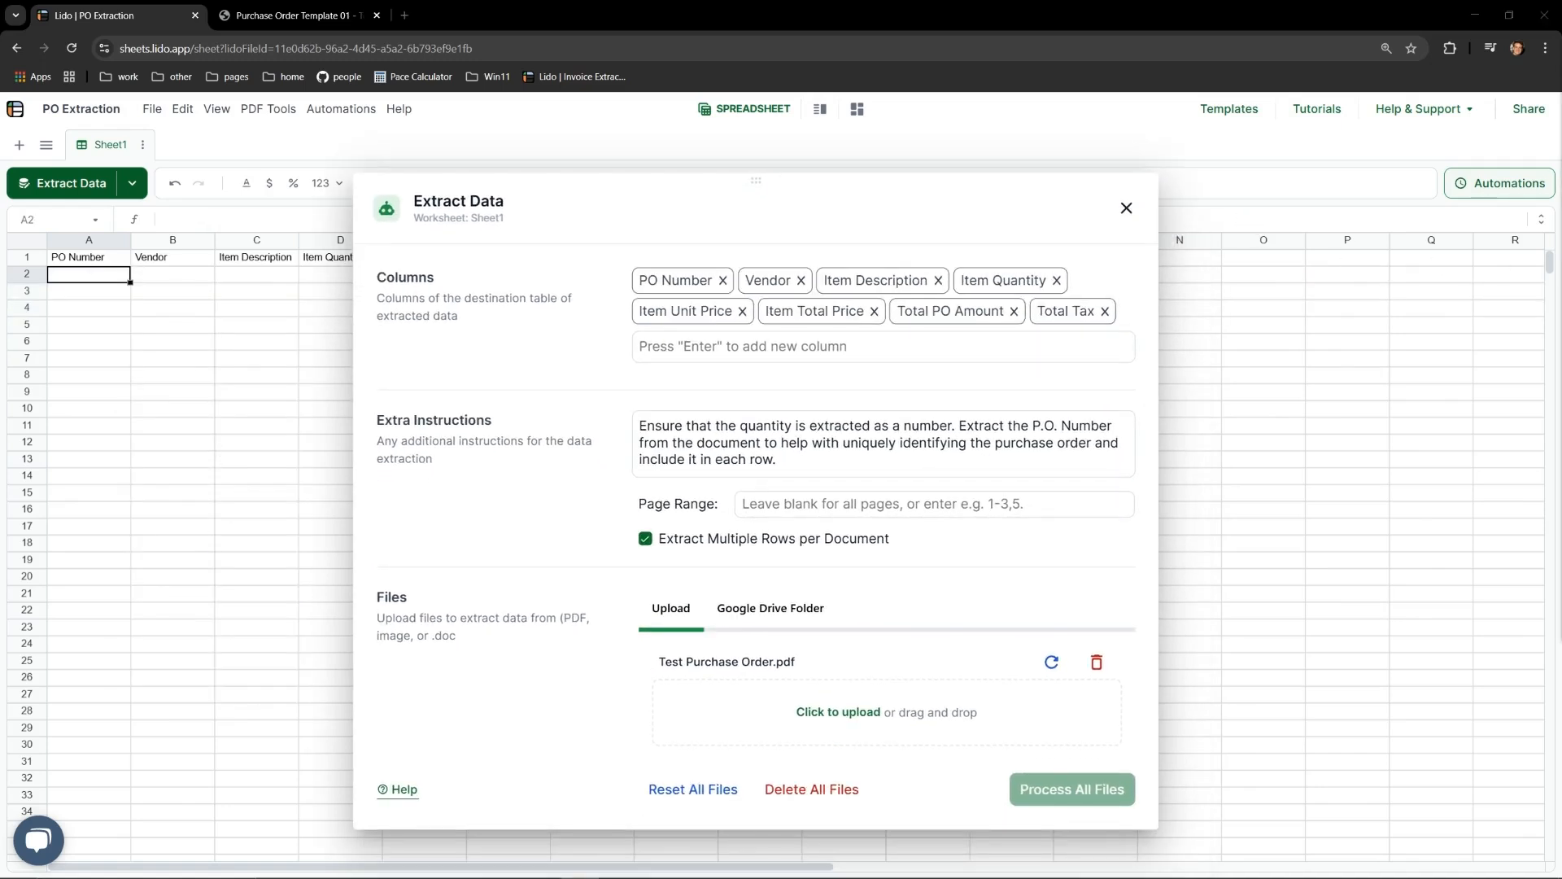
click(928, 466)
text(Have Total PO Amount decimal amount be rounded to the thousands and all monetary cells contain a dollar sign.)
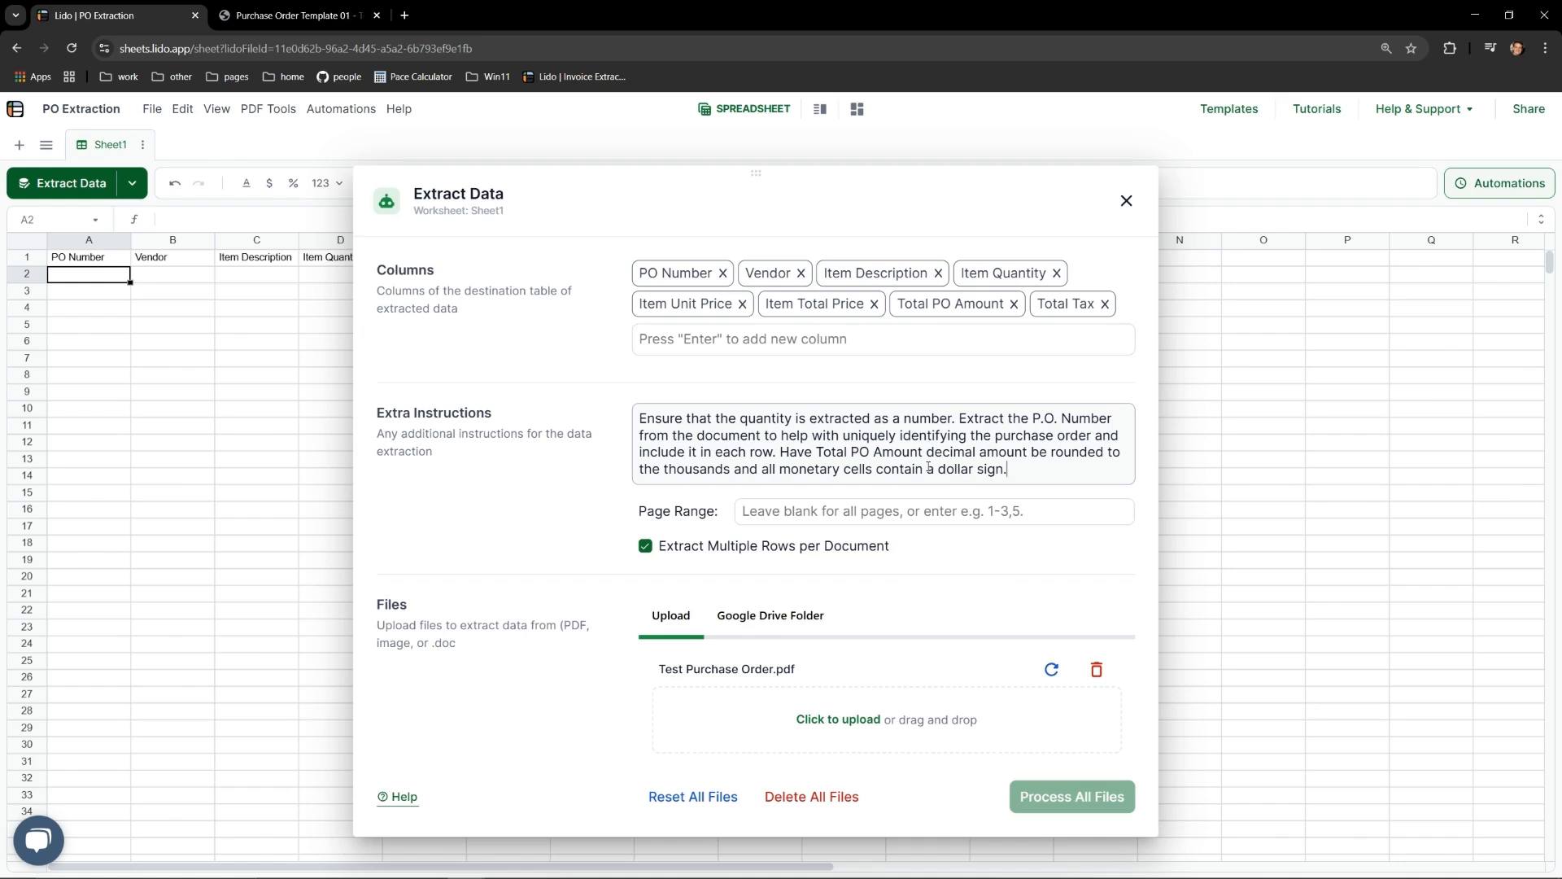
Reset Test Purchase Order.pdf and process it again with the updated instructions, moving the dialog clear of the extracted data
click(1051, 669)
click(1067, 810)
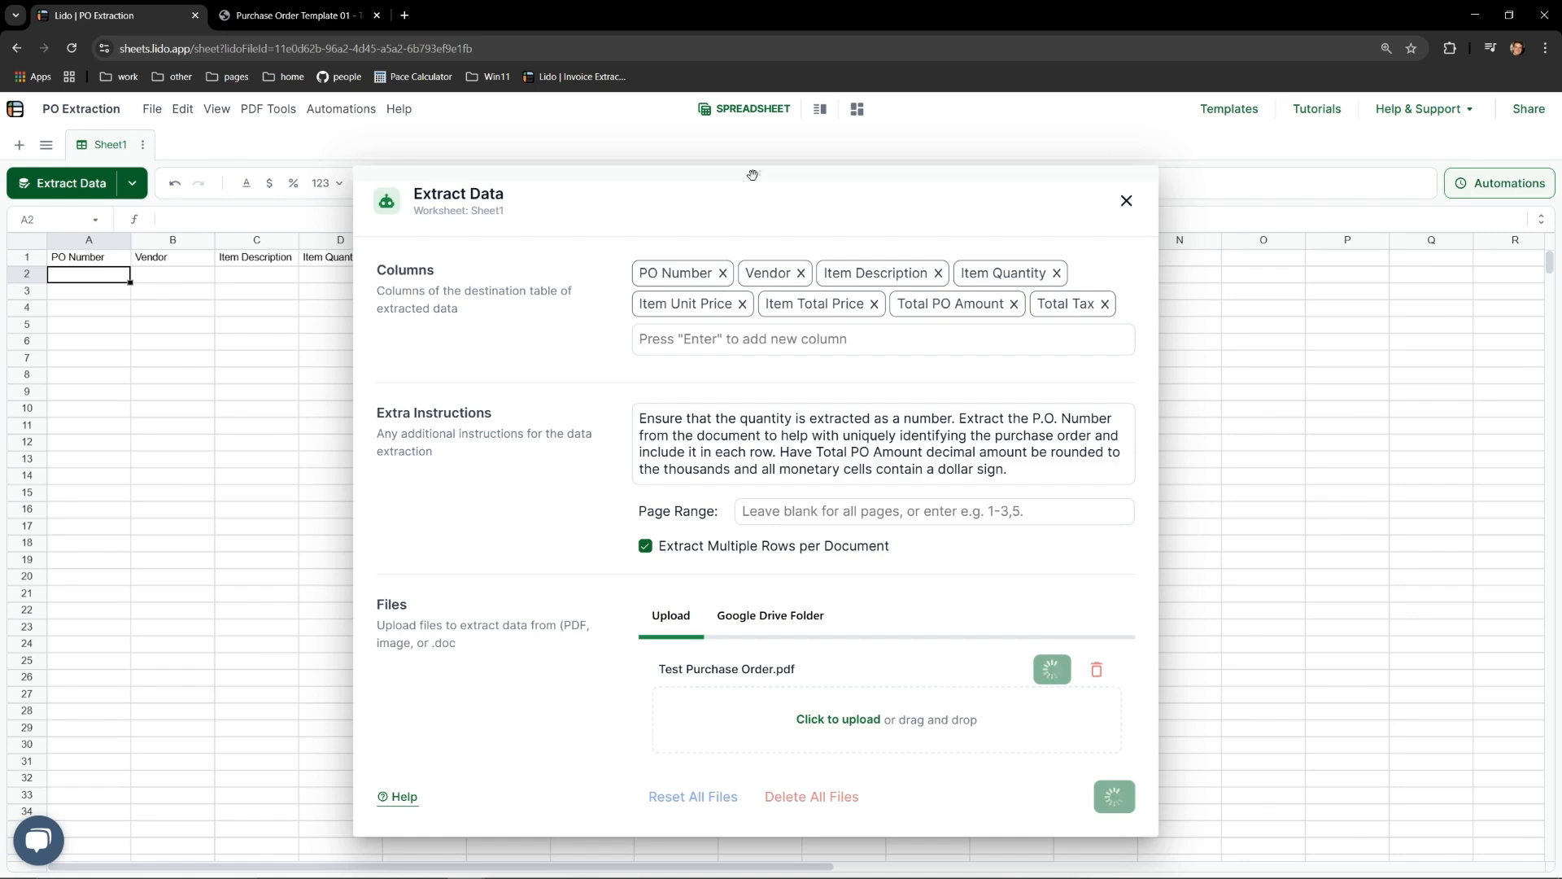
drag(753, 175, 762, 341)
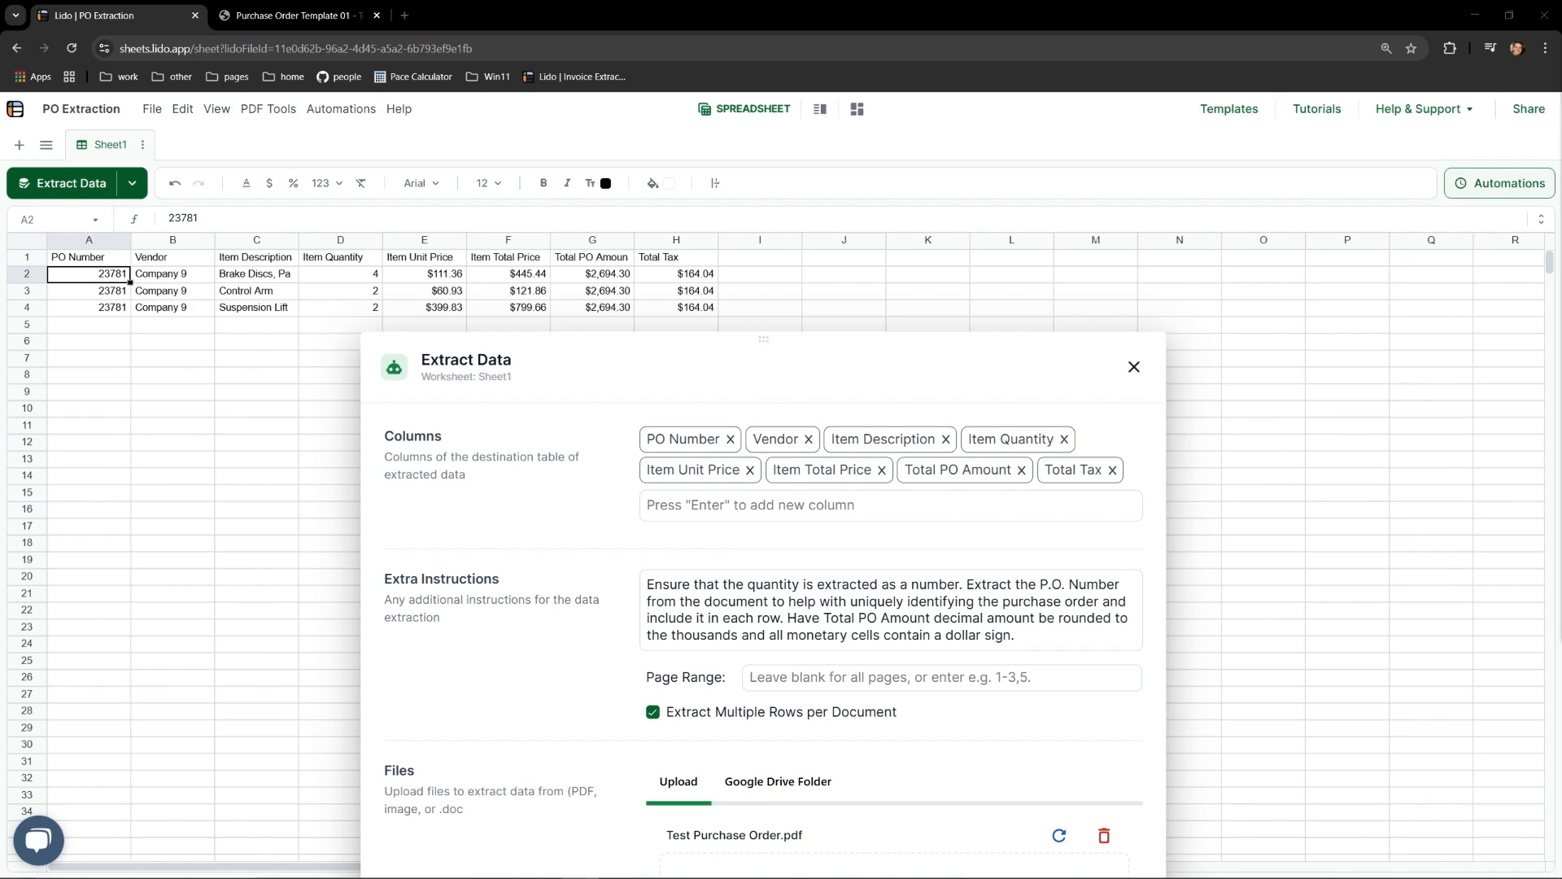
drag(771, 339, 1141, 167)
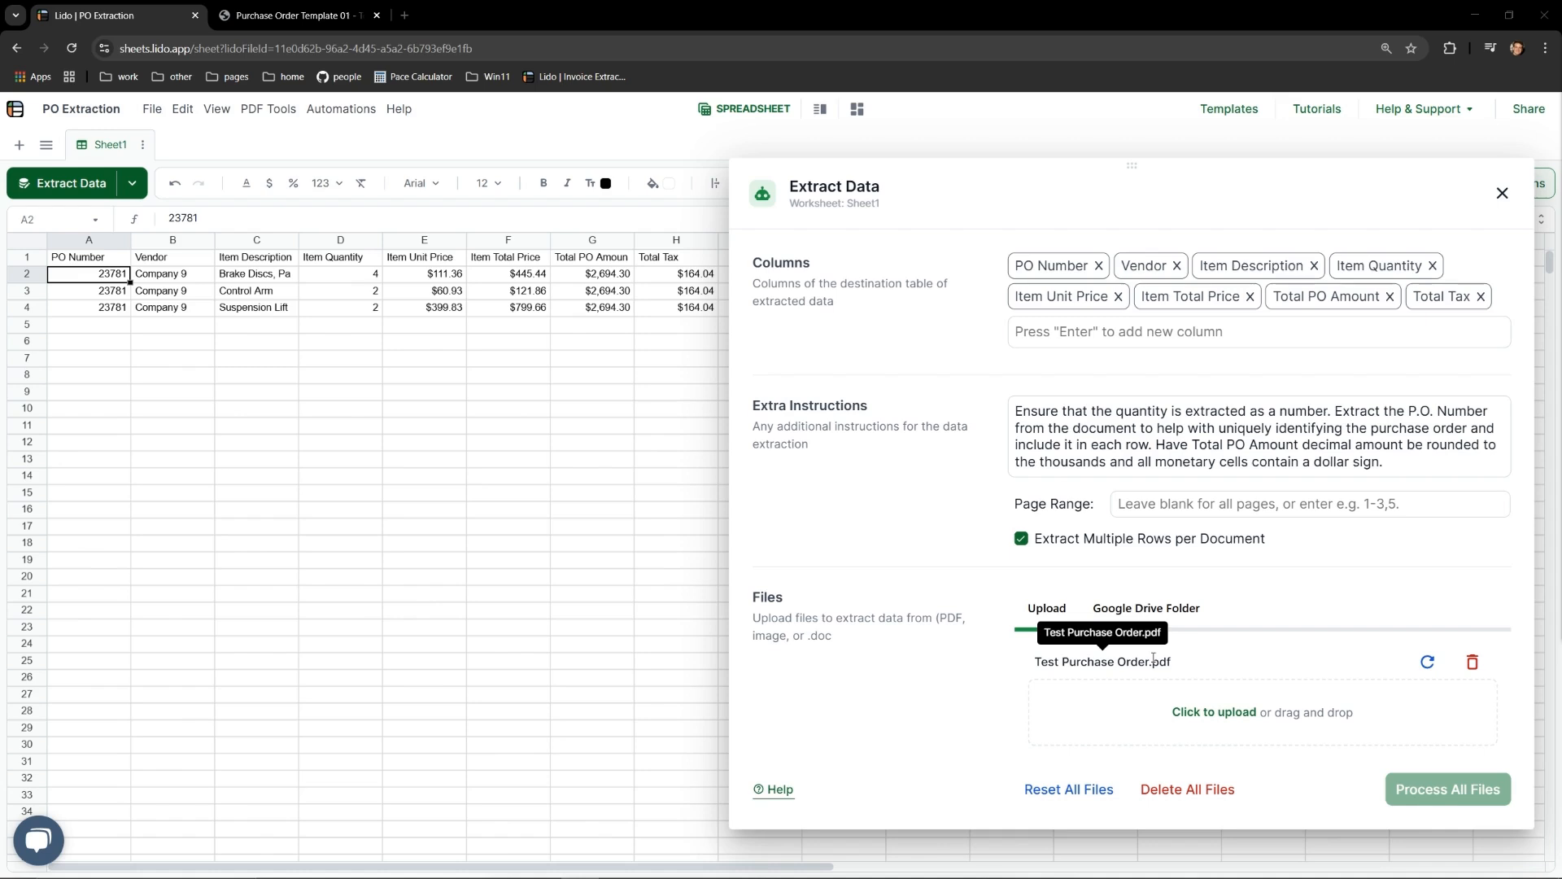
Export the sheet's values to Excel, saving the file as PO Extraction.xlsx in the PO Extractor folder
click(308, 458)
click(144, 109)
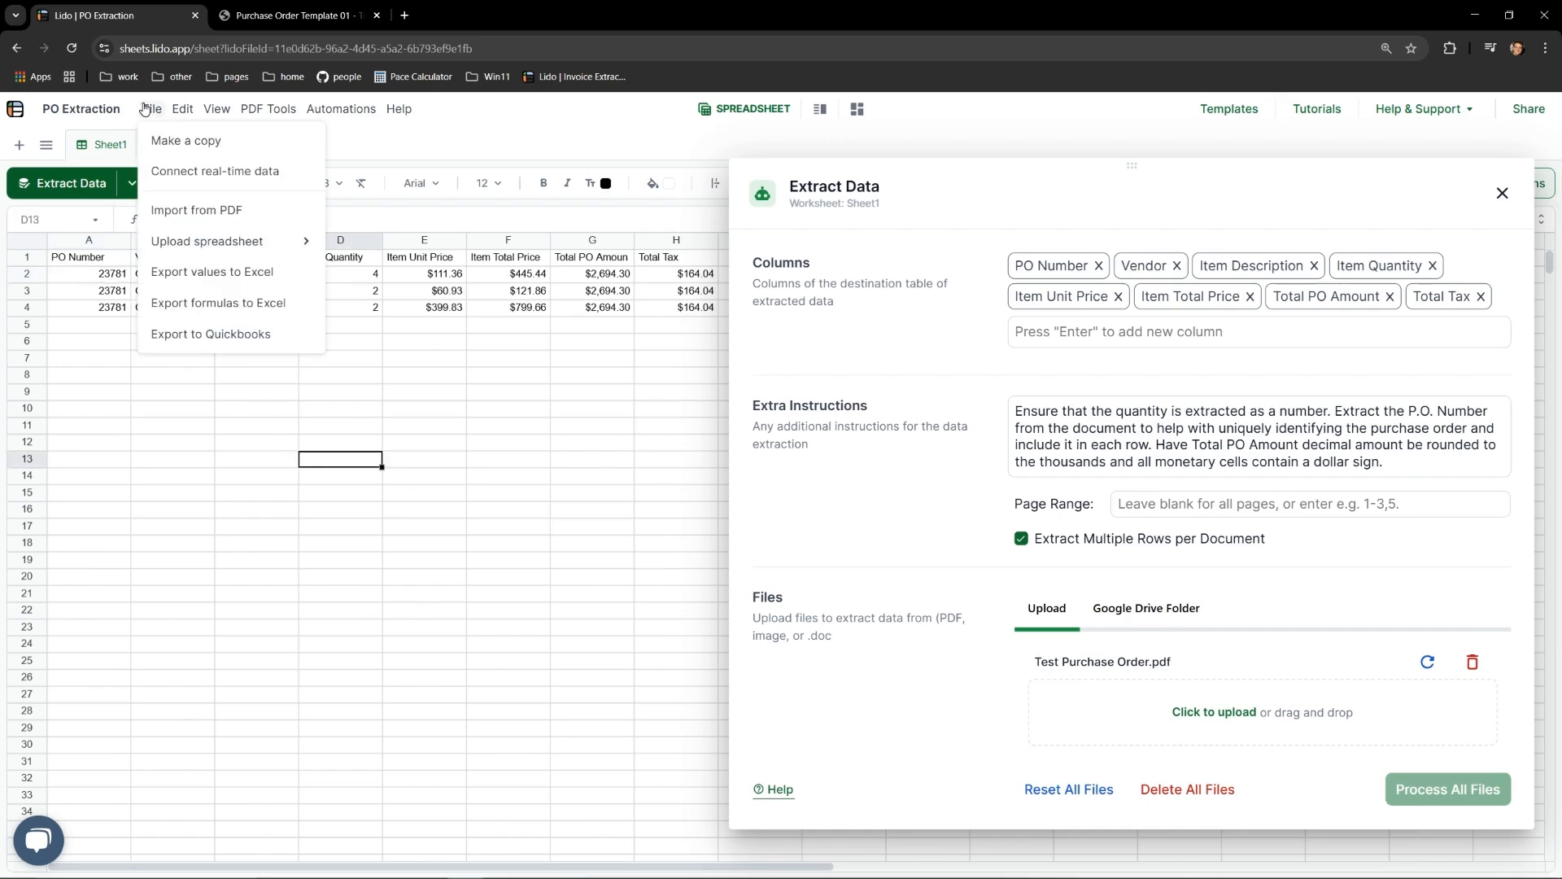
click(210, 271)
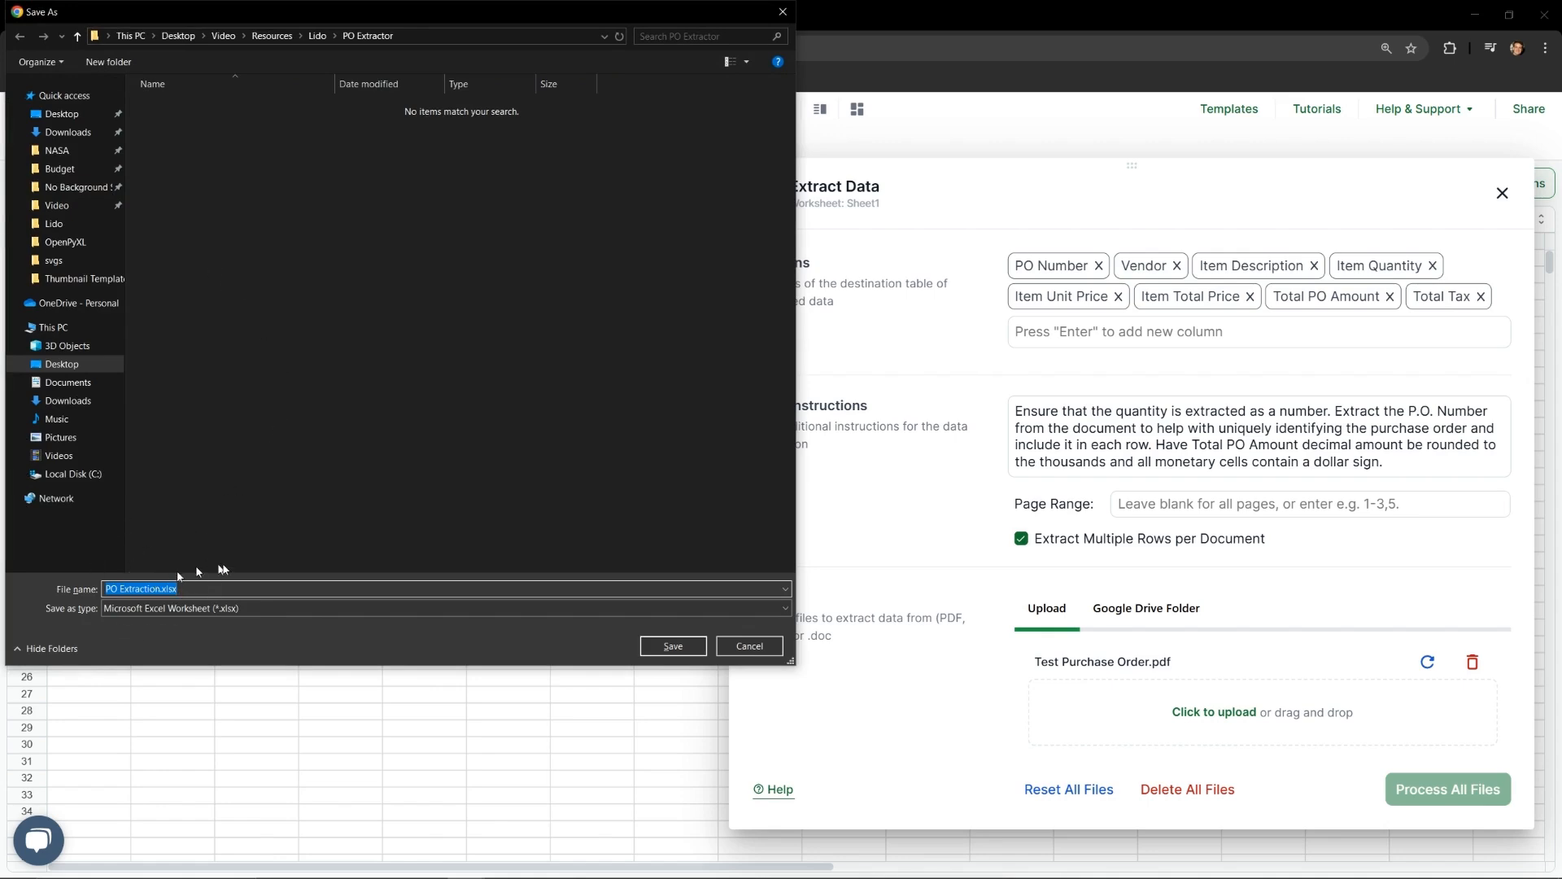
click(694, 644)
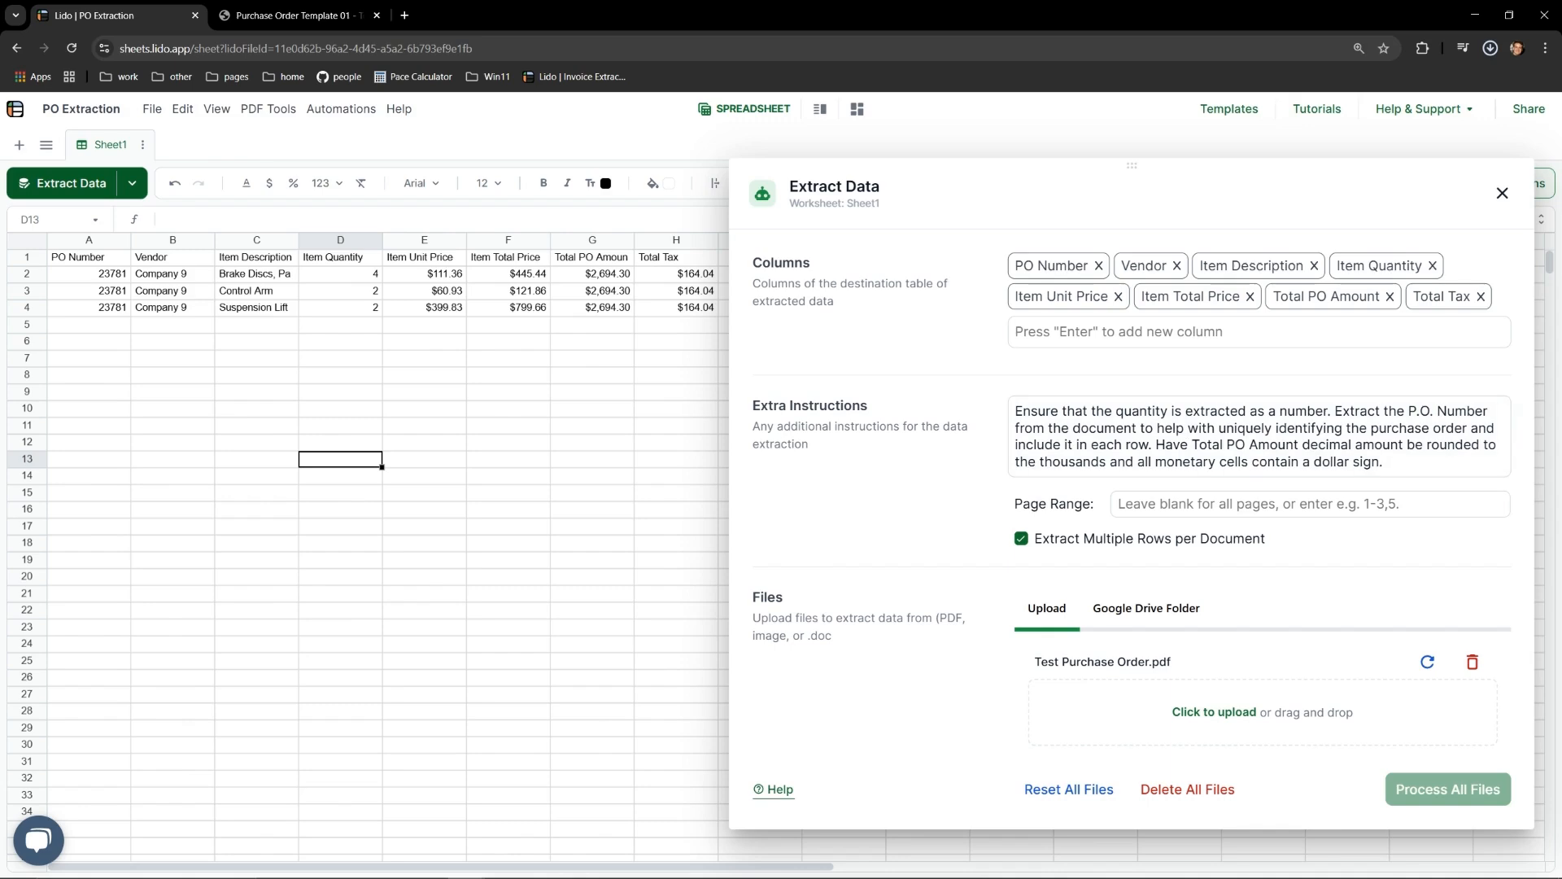
Open PO Extraction.xlsx from the PO Extractor folder in Excel and move its window below the extracted rows in Lido
key(alt+Tab)
click(998, 203)
double_click(996, 177)
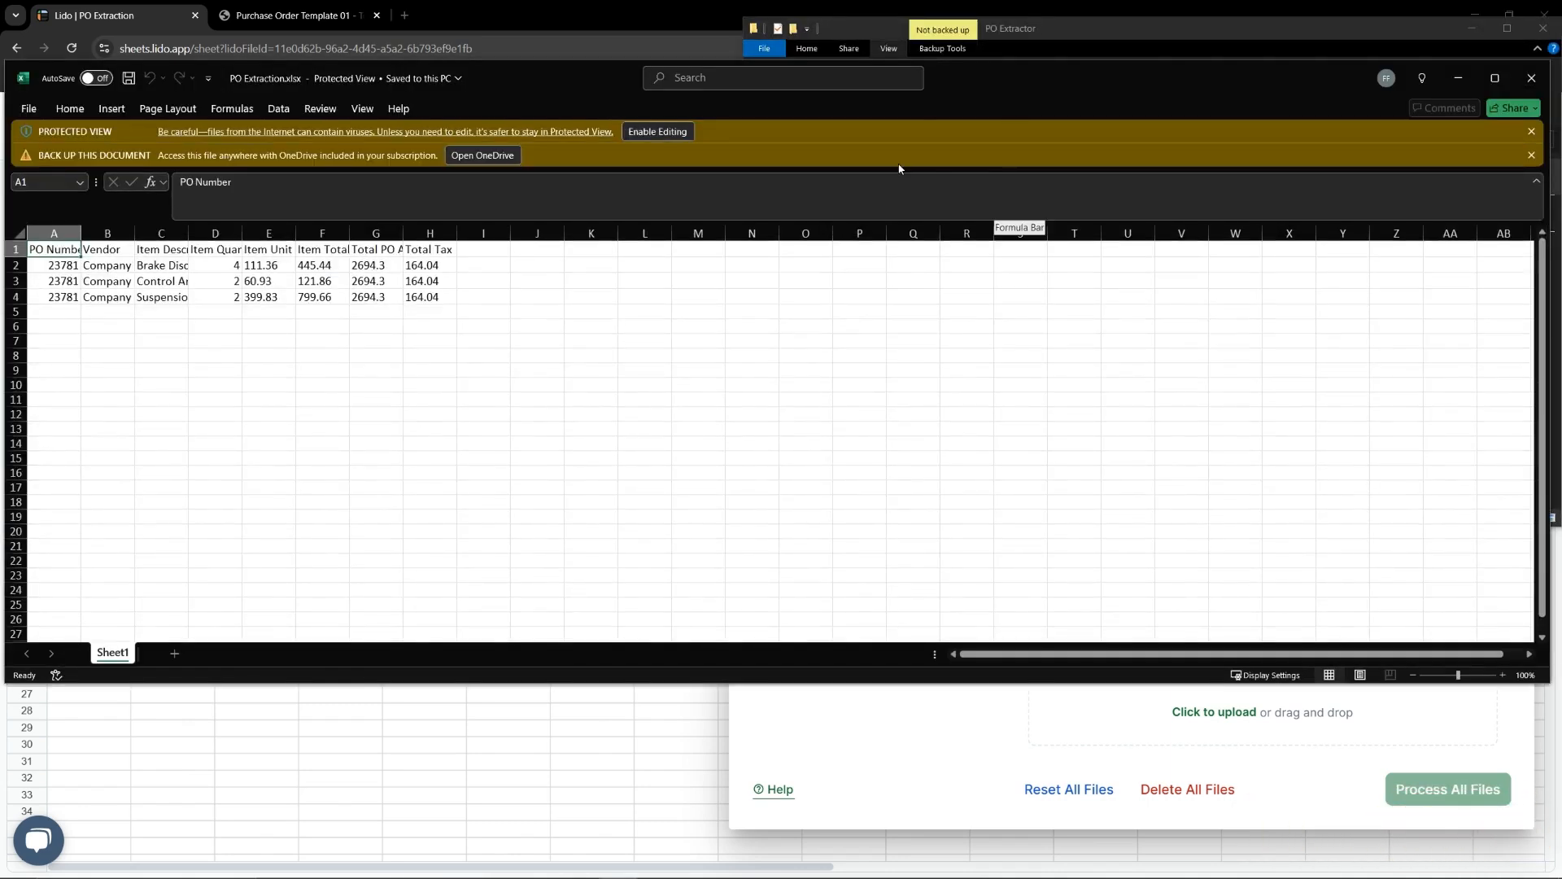
drag(543, 82, 548, 356)
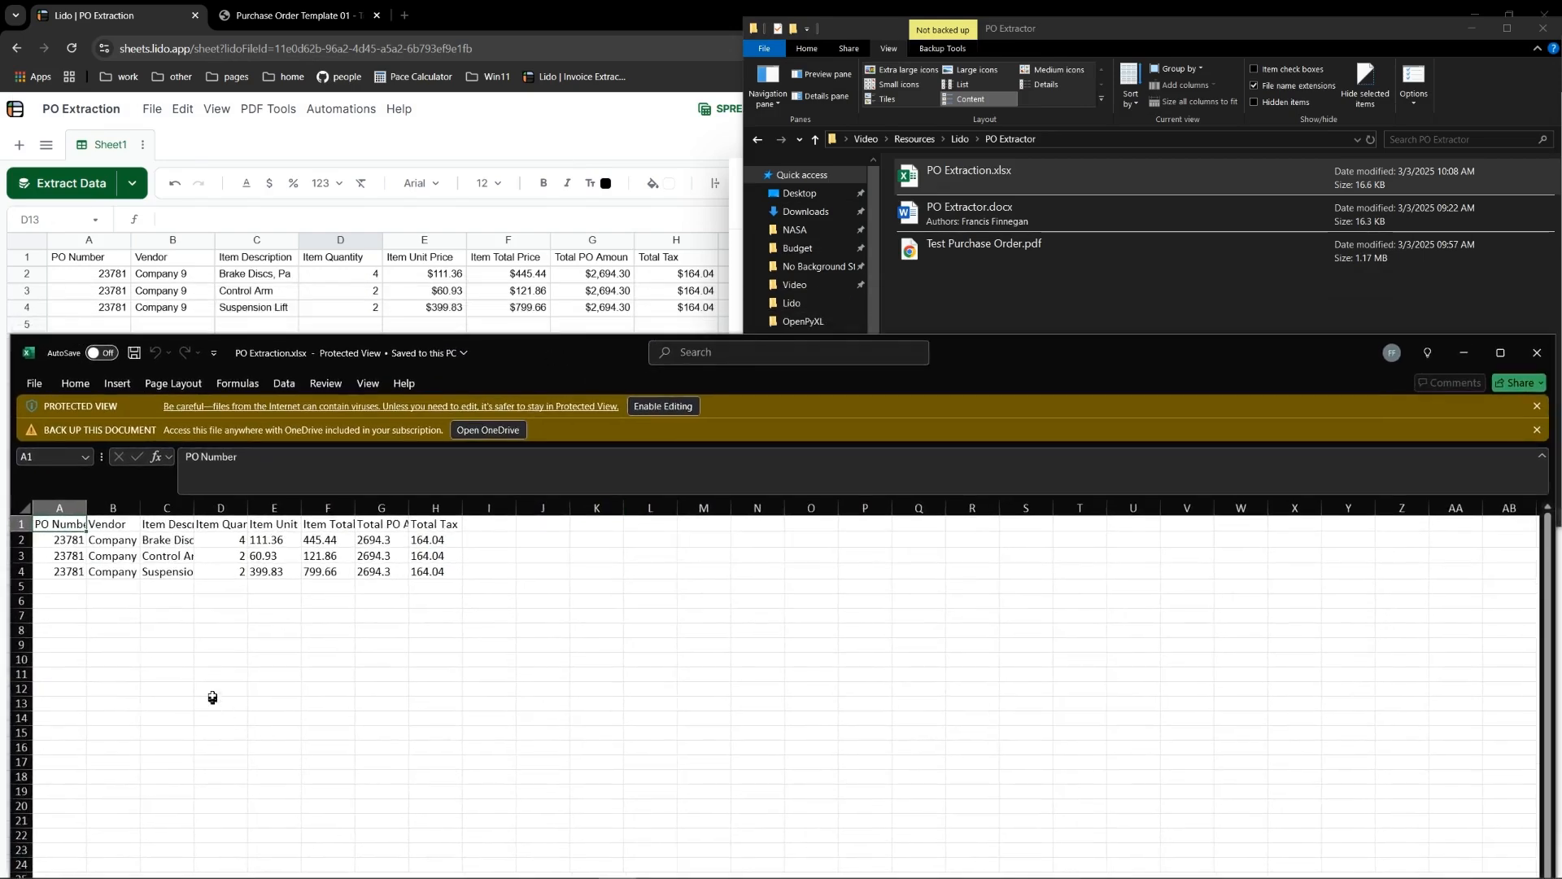
Widen columns A to H of the exported Excel sheet to make room for their headers, giving E to H one equal width
scroll(213, 694, up, 4)
drag(303, 513, 419, 511)
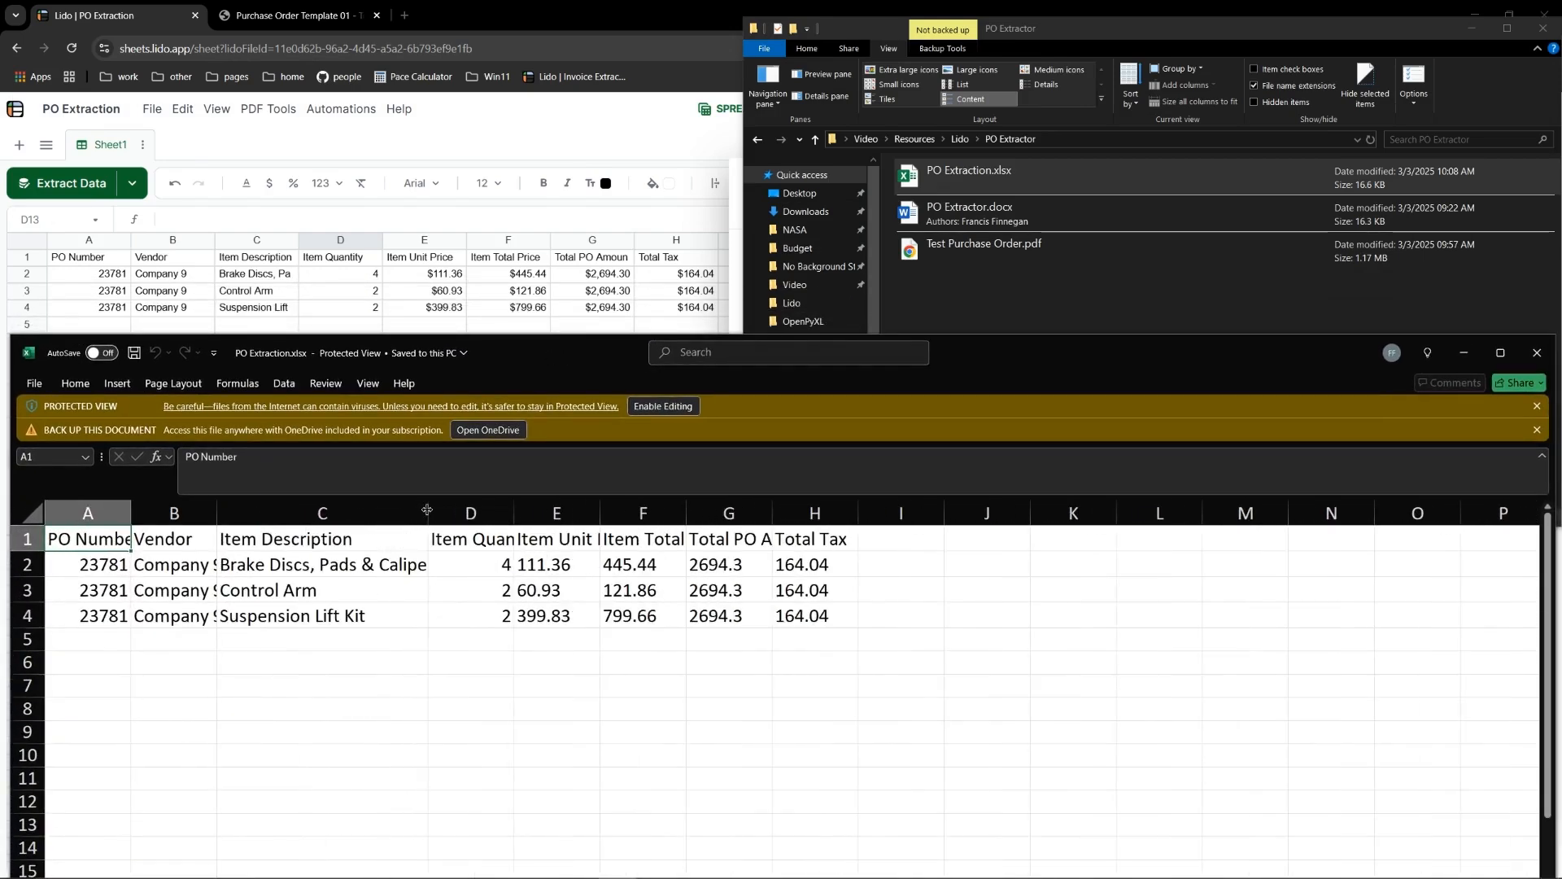
drag(217, 510, 276, 510)
drag(131, 510, 175, 510)
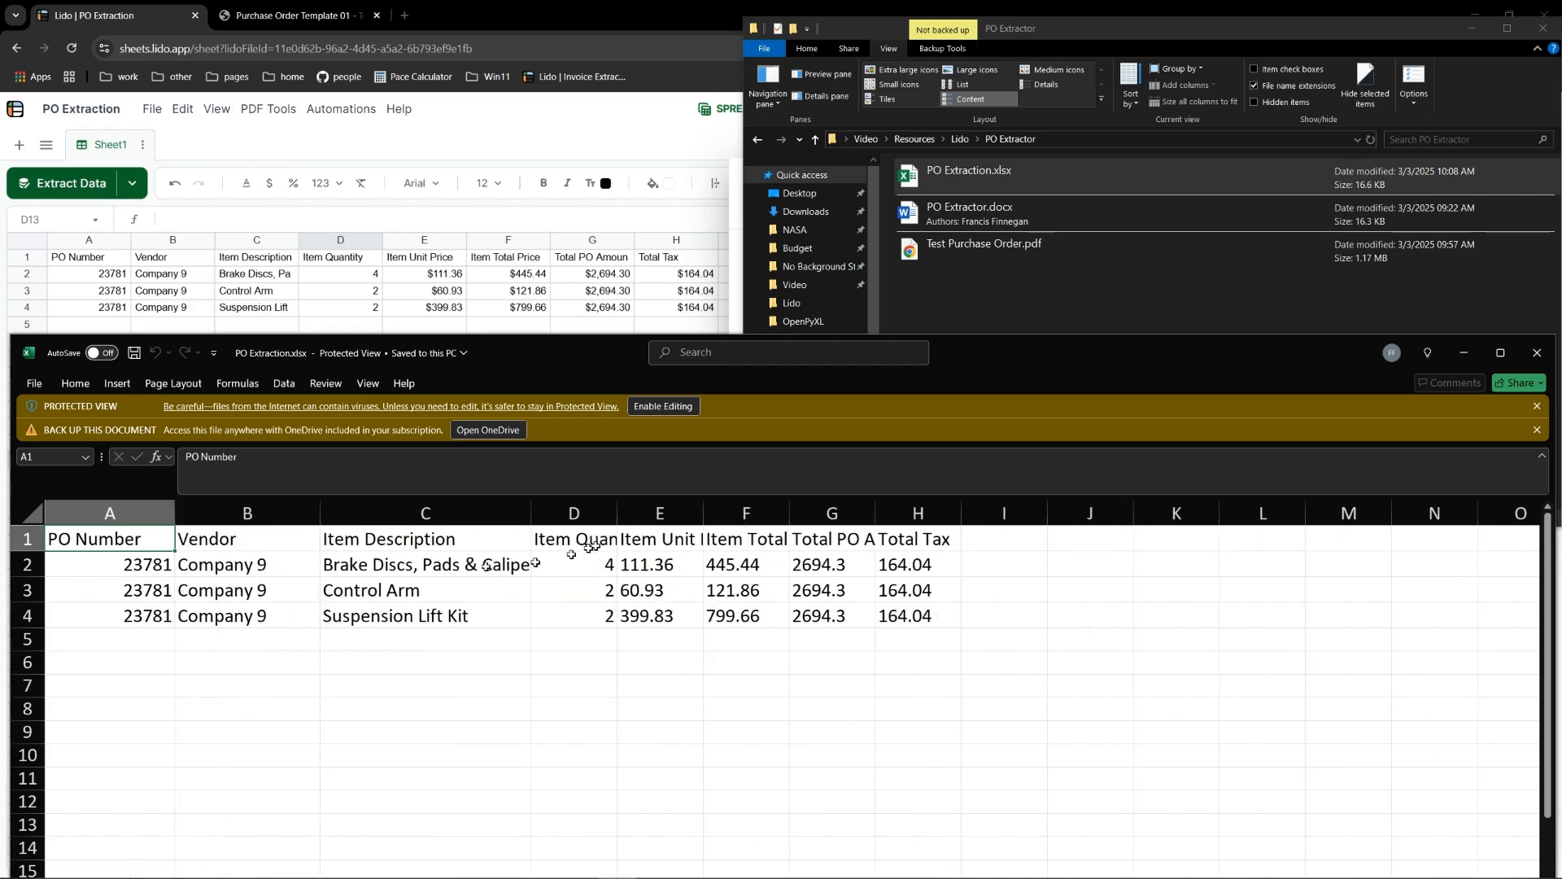
drag(660, 513, 926, 510)
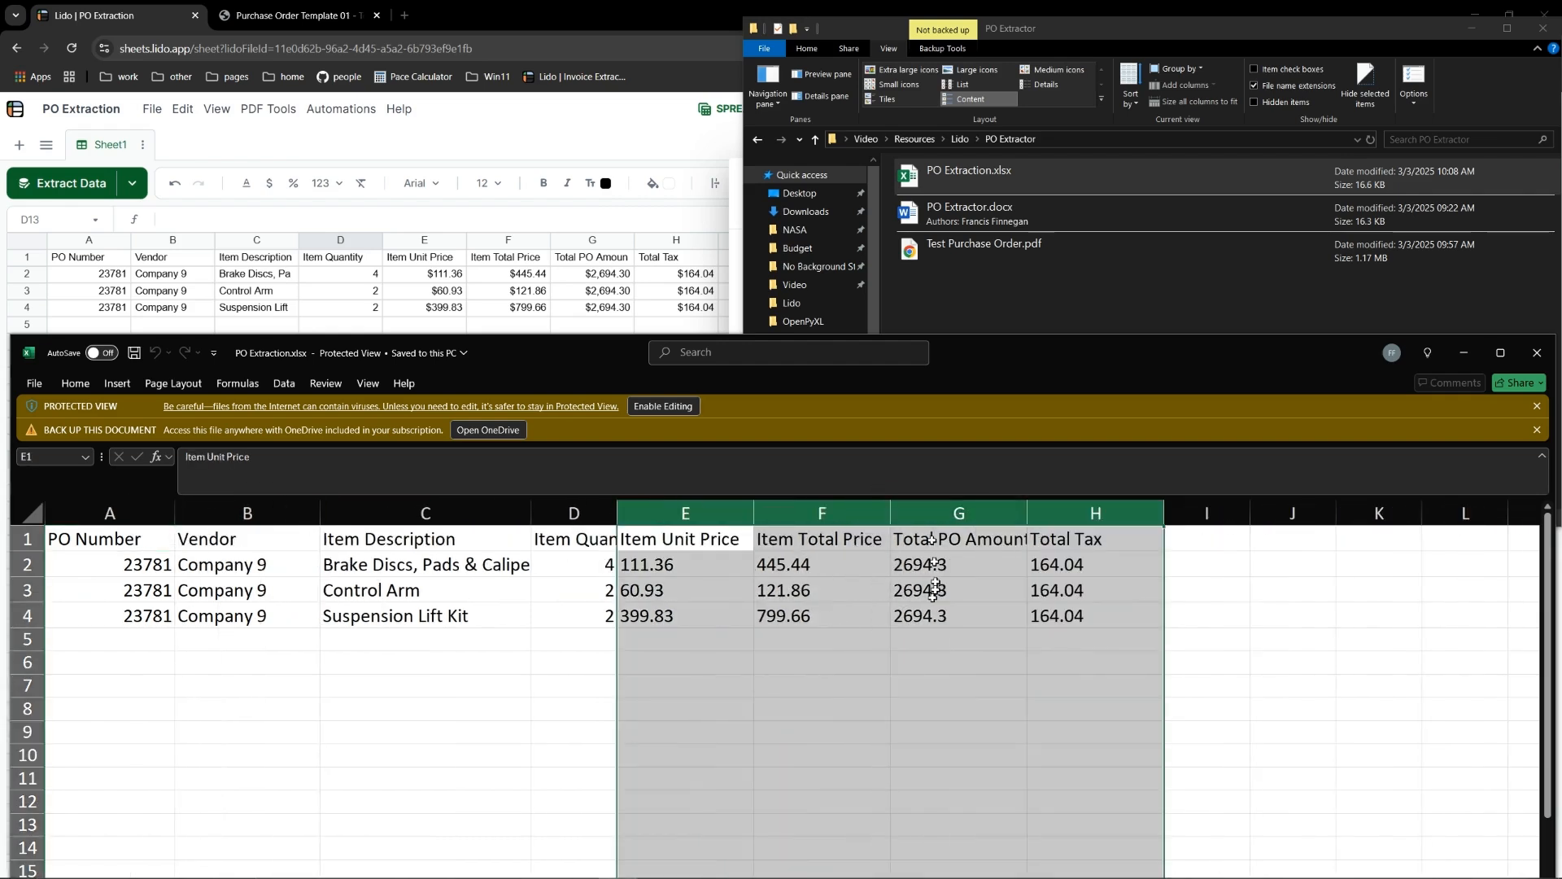
click(960, 640)
drag(620, 513, 674, 513)
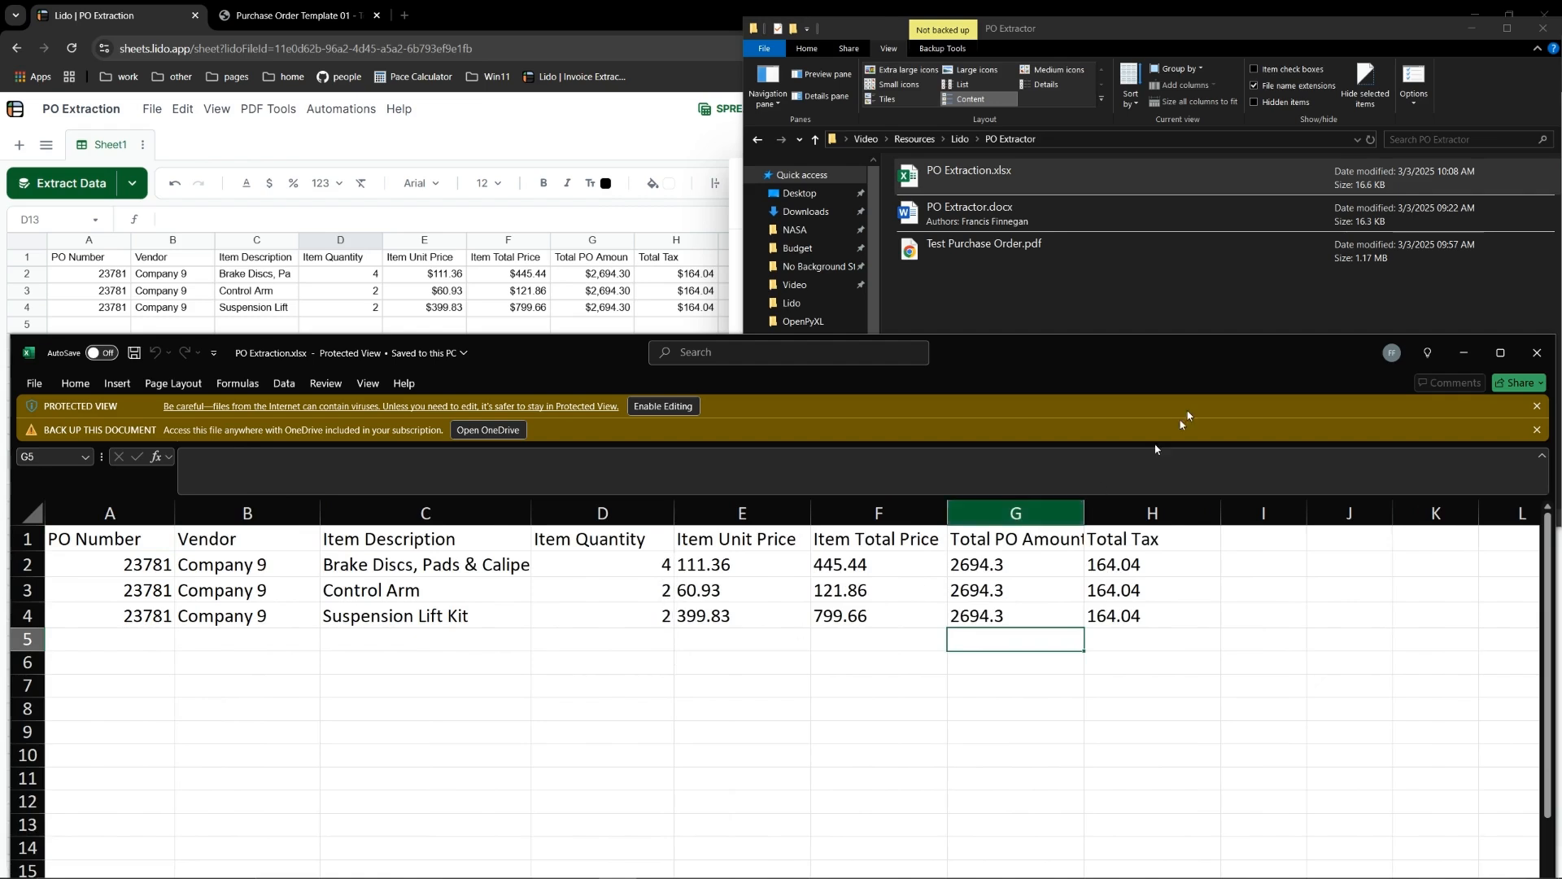
Switch back to the PO Extraction sheet in Lido with its Extract Data dialog, bringing it in front of the Excel workbook
click(1556, 43)
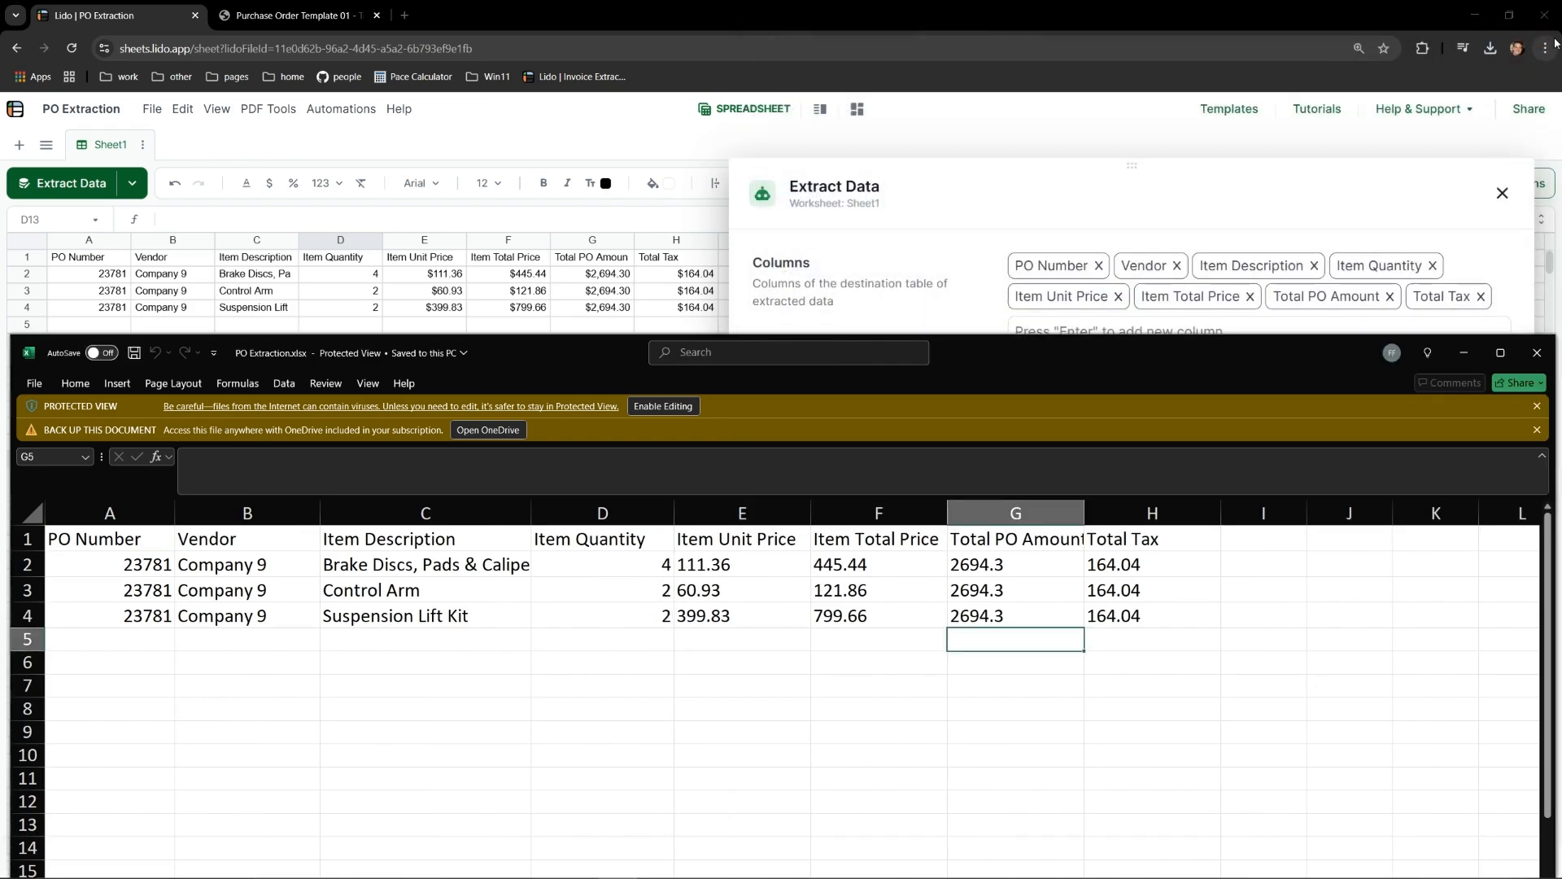
click(981, 187)
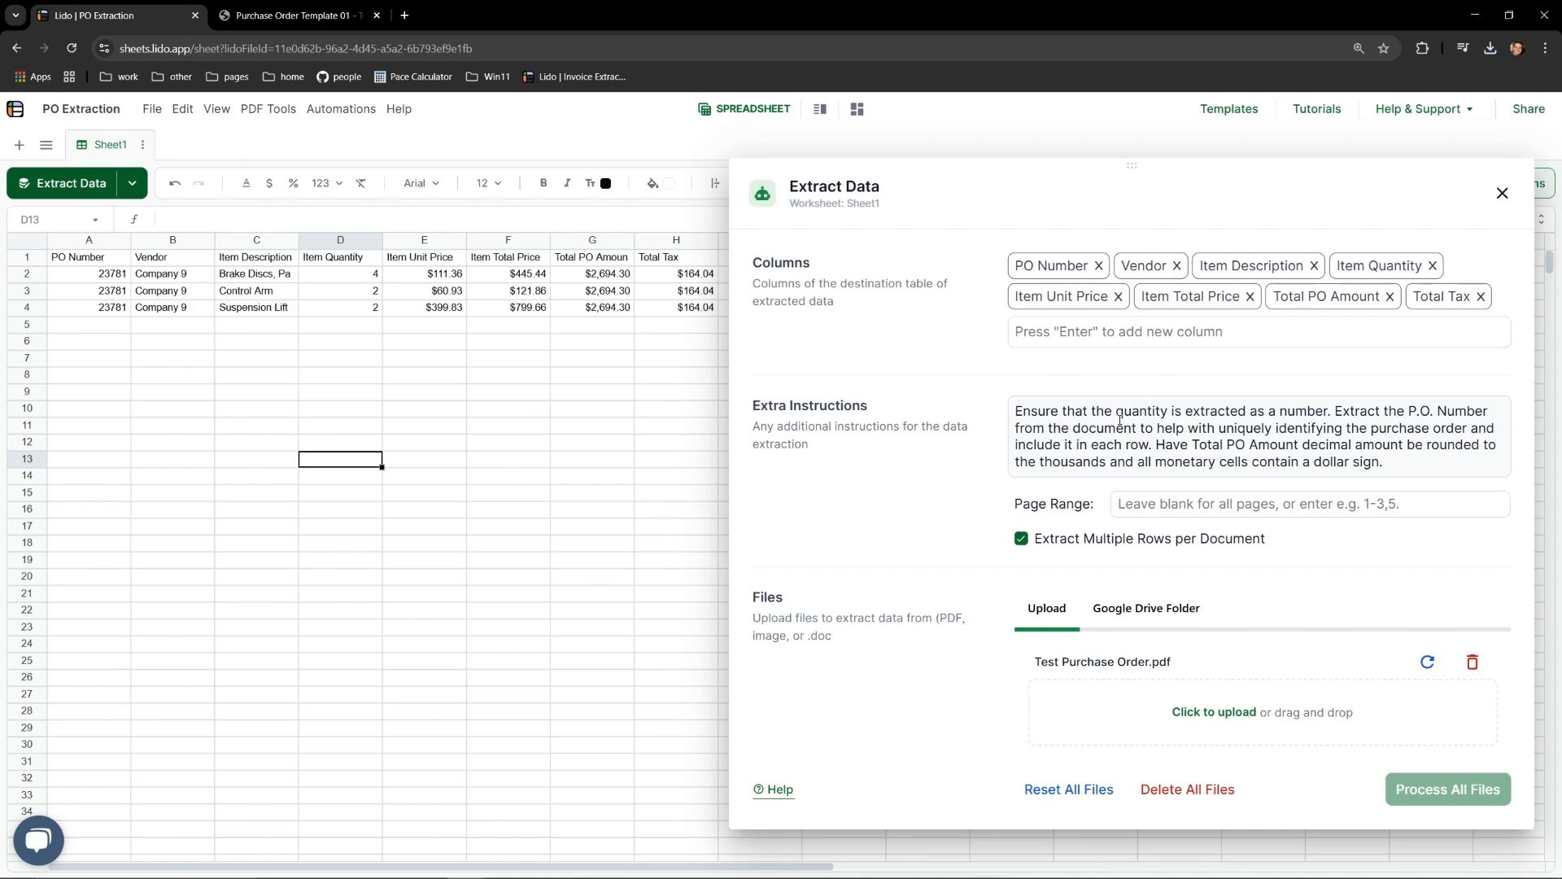
click(1119, 661)
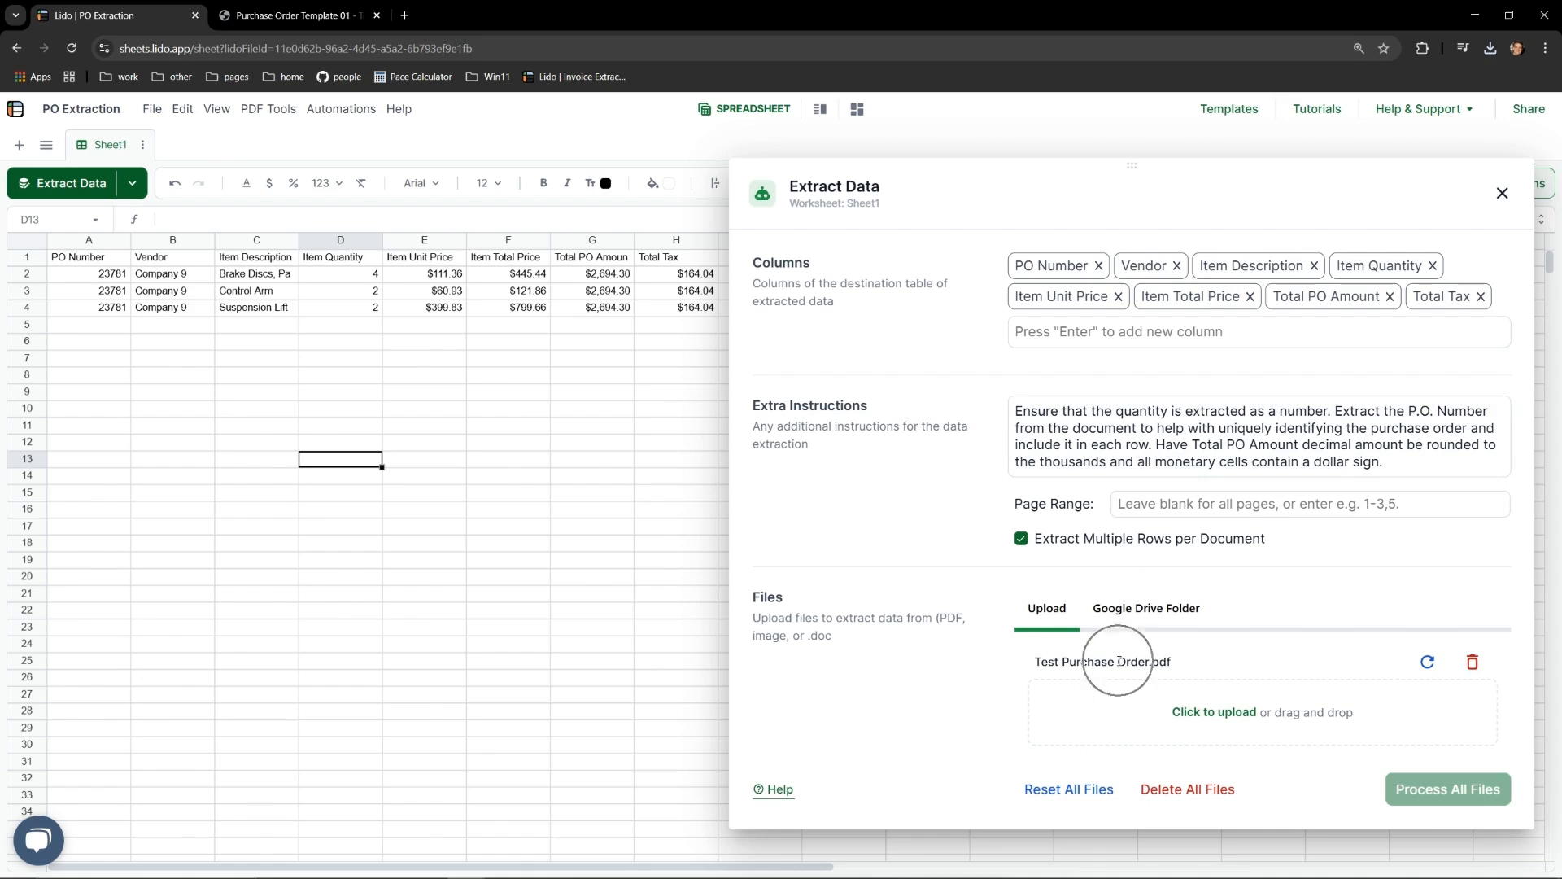